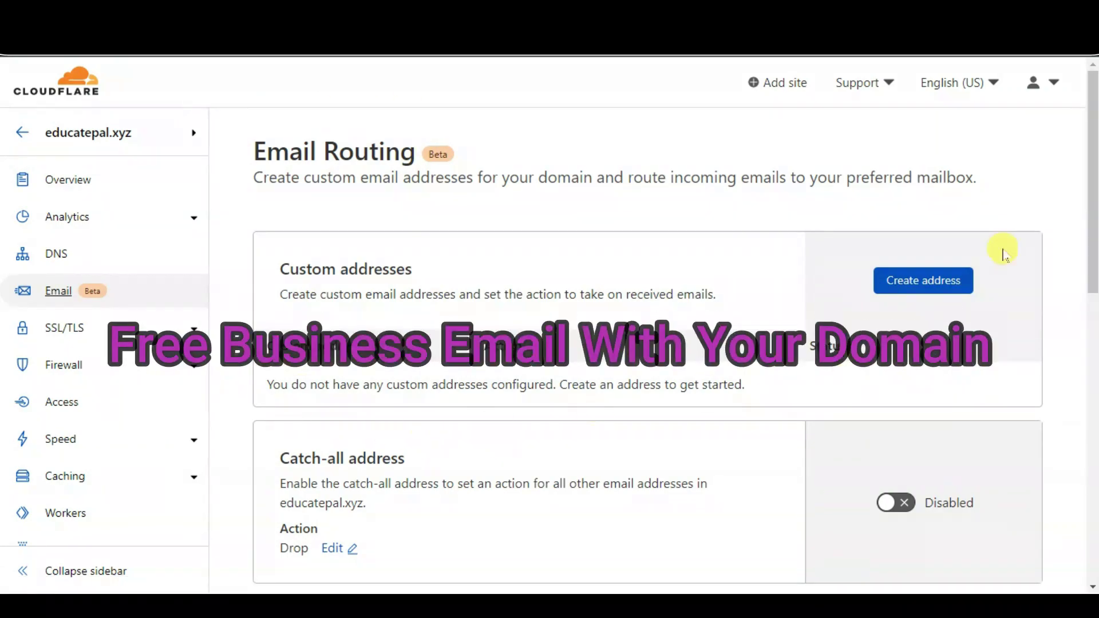
In Gmail's Accounts and Import settings, start adding a send-as address and select the existing name
scroll(743, 274, "down", 5)
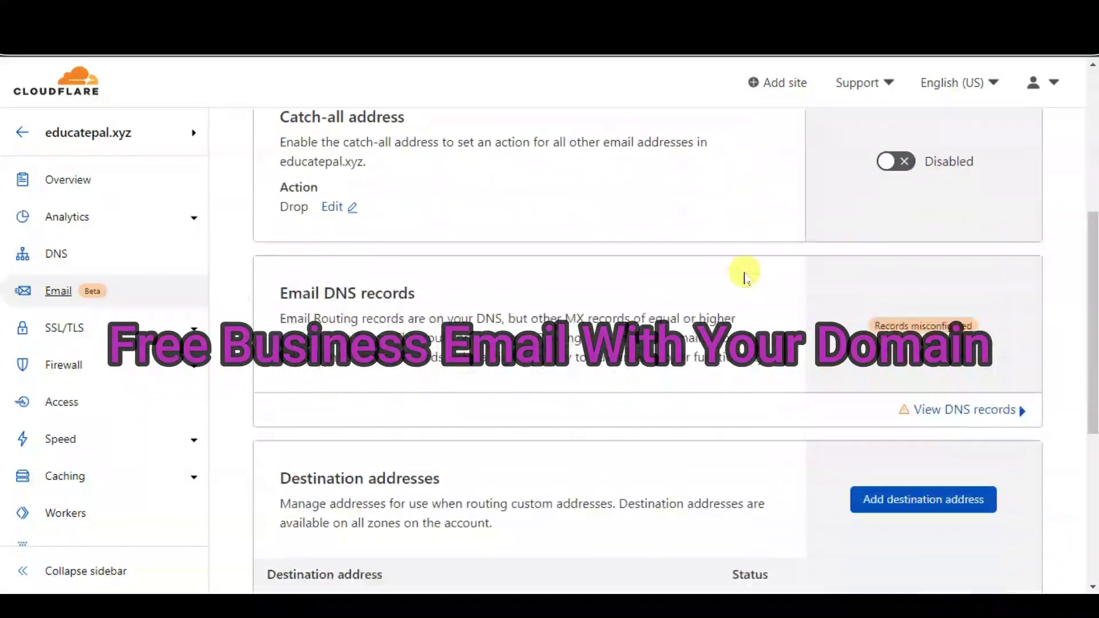
scroll(742, 274, "up", 5)
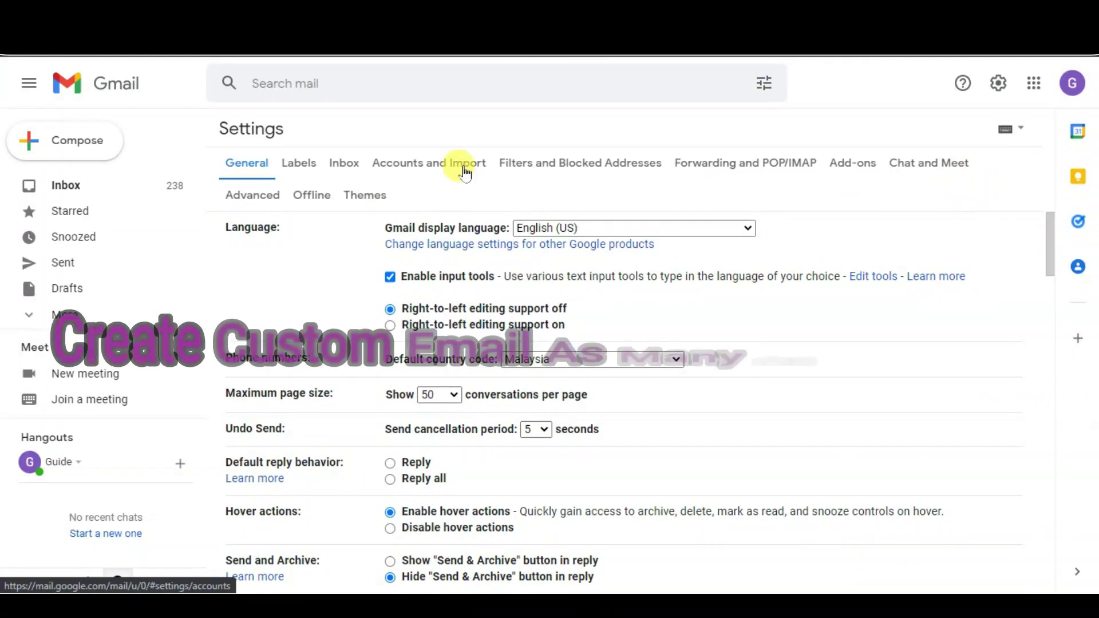
left_click(458, 164)
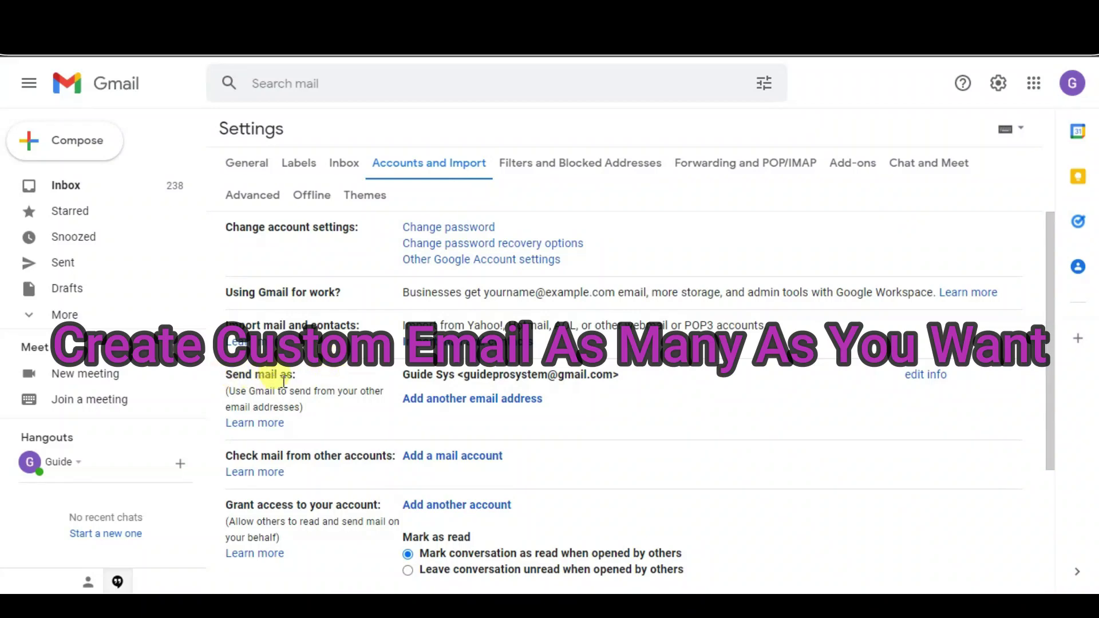
left_click(529, 399)
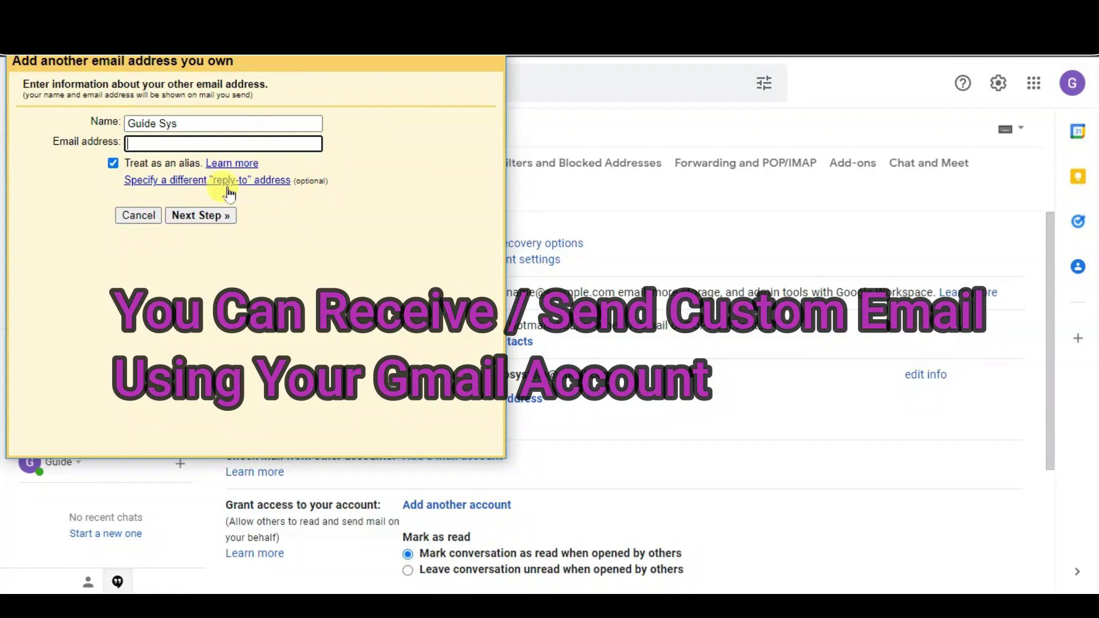
left_click_drag(255, 122, 64, 120)
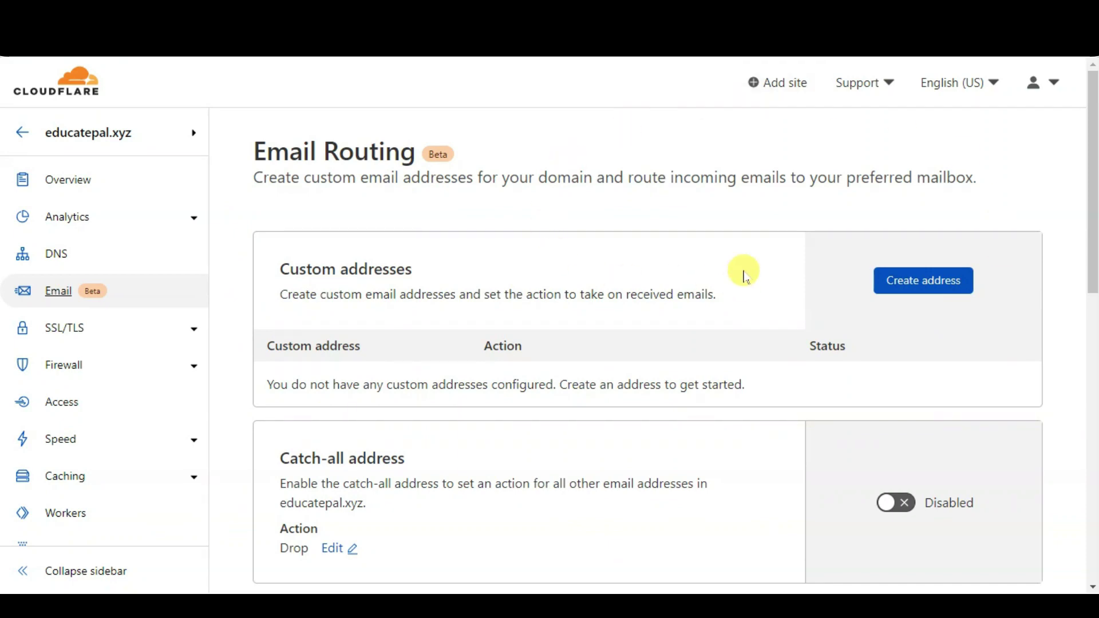
Review the educatepal.xyz Email Routing page, then start creating a new custom address
scroll(744, 277, "down", 7)
scroll(743, 278, "up", 7)
scroll(758, 326, "down", 2)
scroll(758, 328, "down", 6)
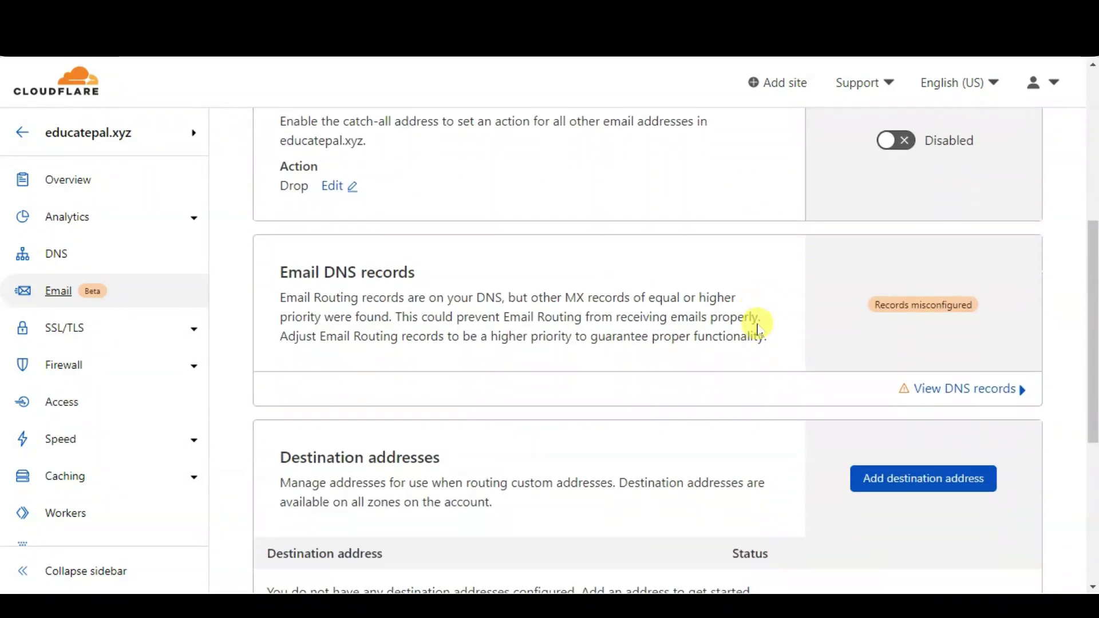
scroll(756, 330, "up", 8)
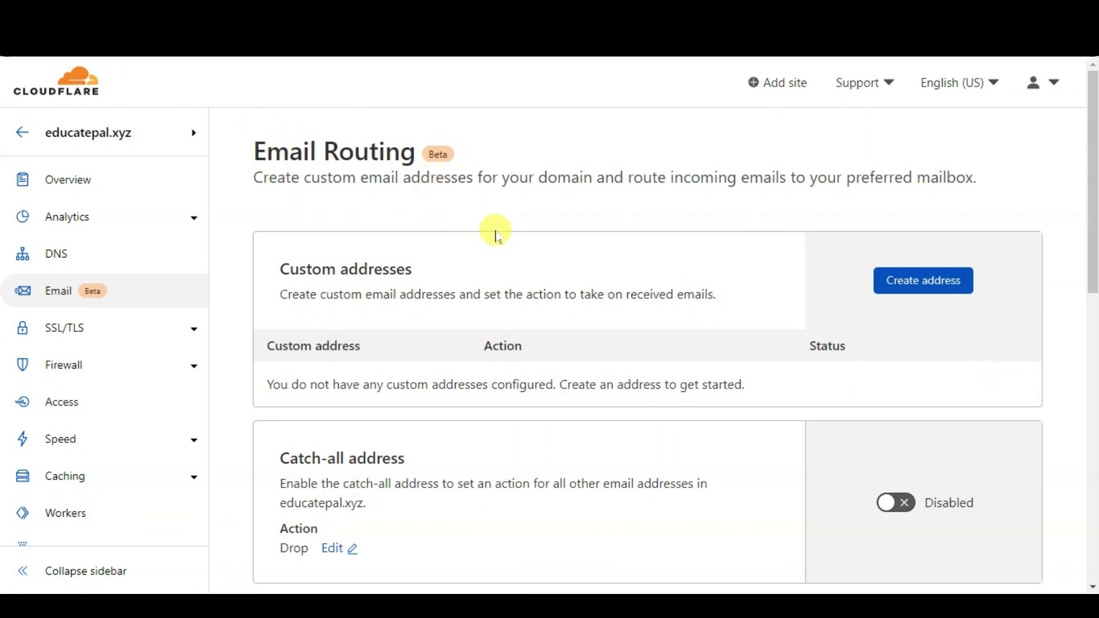
left_click(950, 296)
left_click(361, 399)
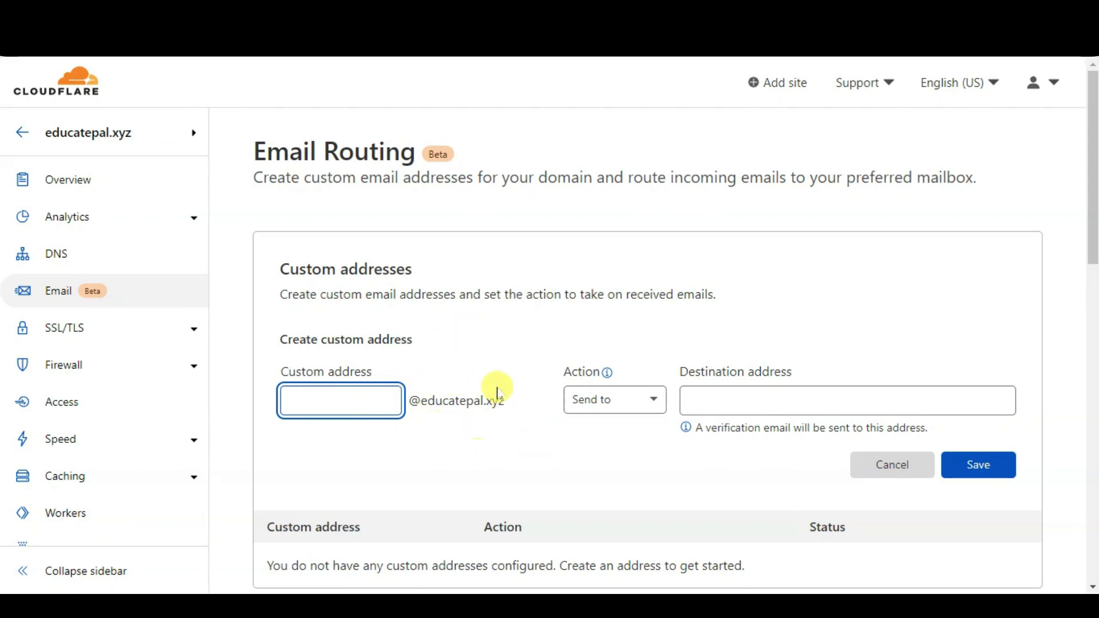
key("Return")
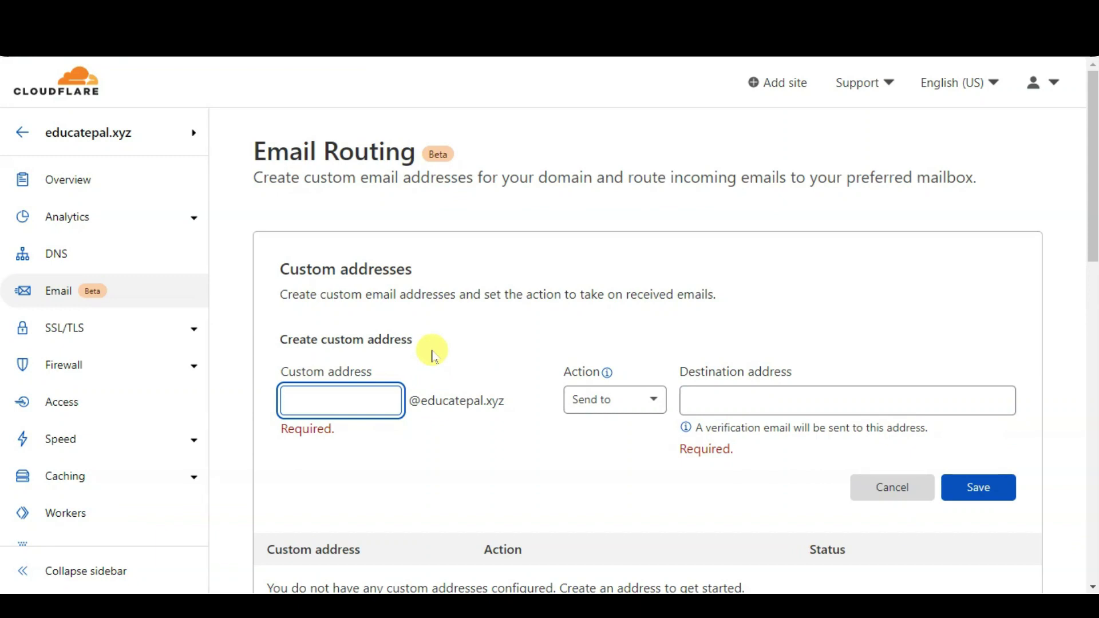
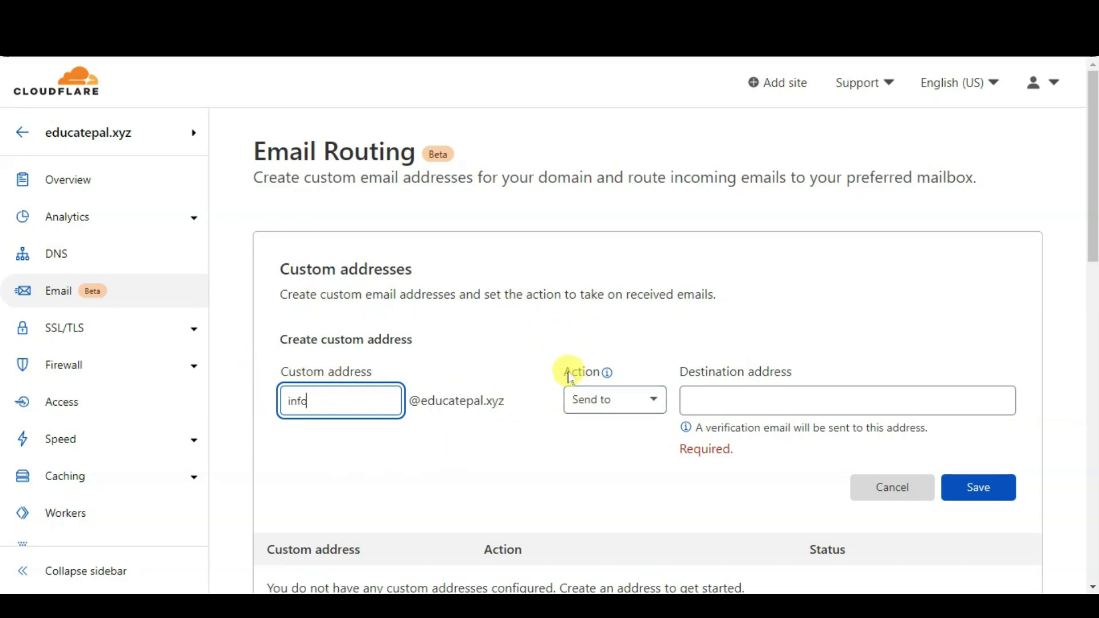
left_click(710, 407)
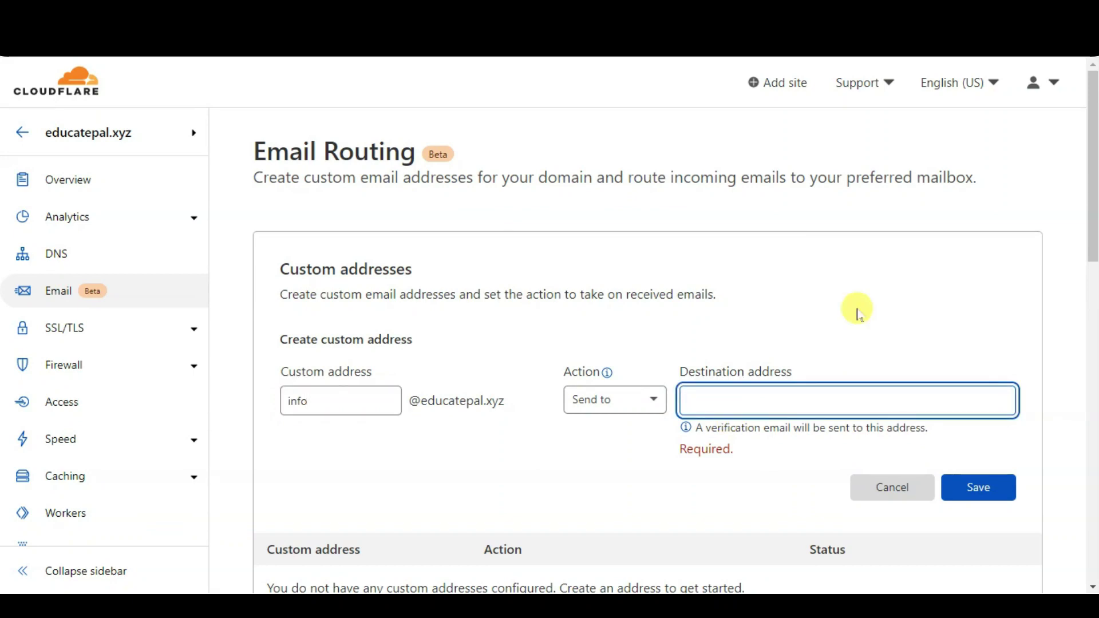
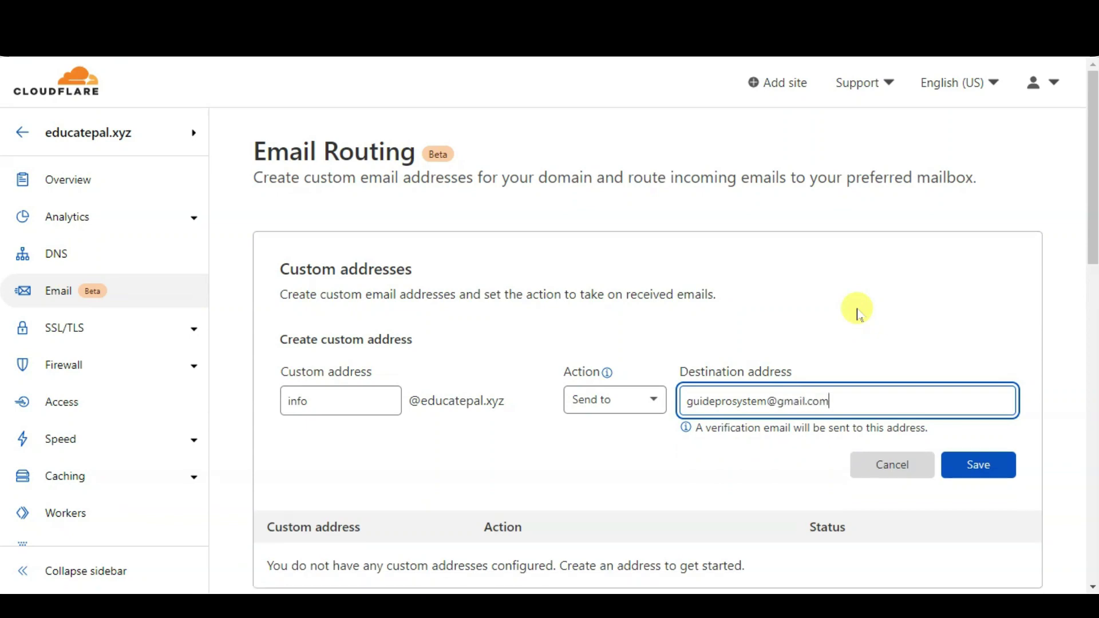
left_click(970, 480)
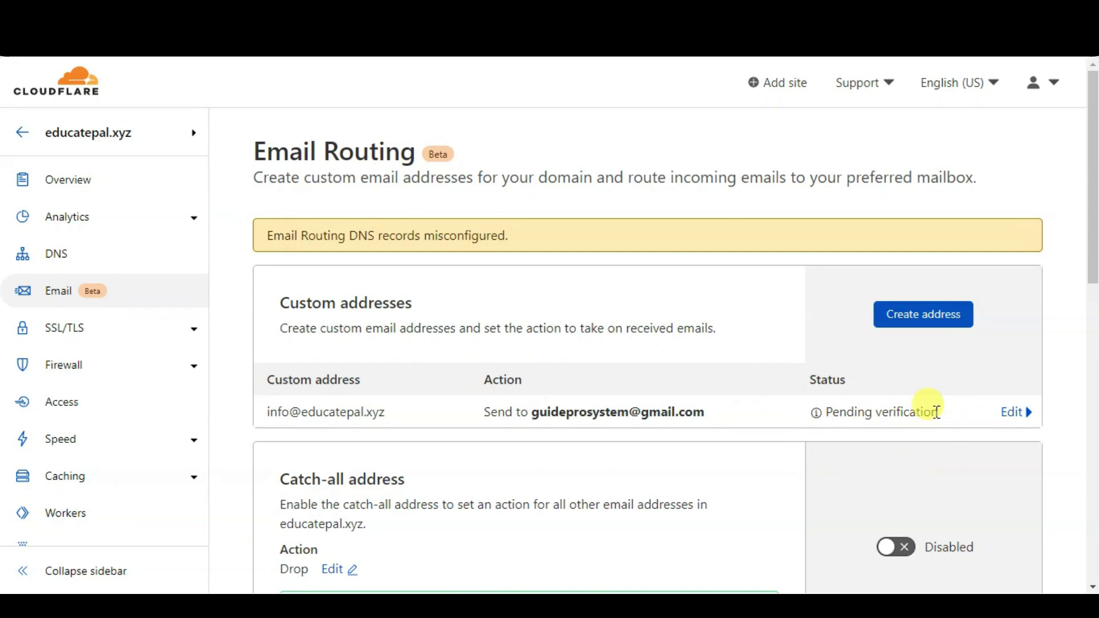
scroll(936, 412, "down", 3)
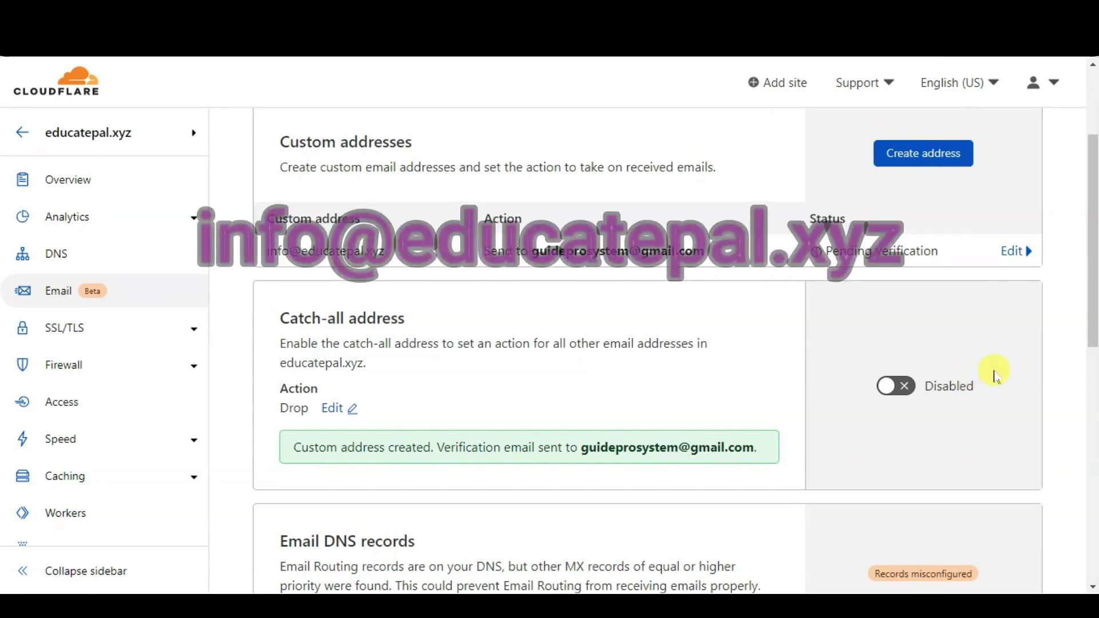
scroll(822, 394, "up", 3)
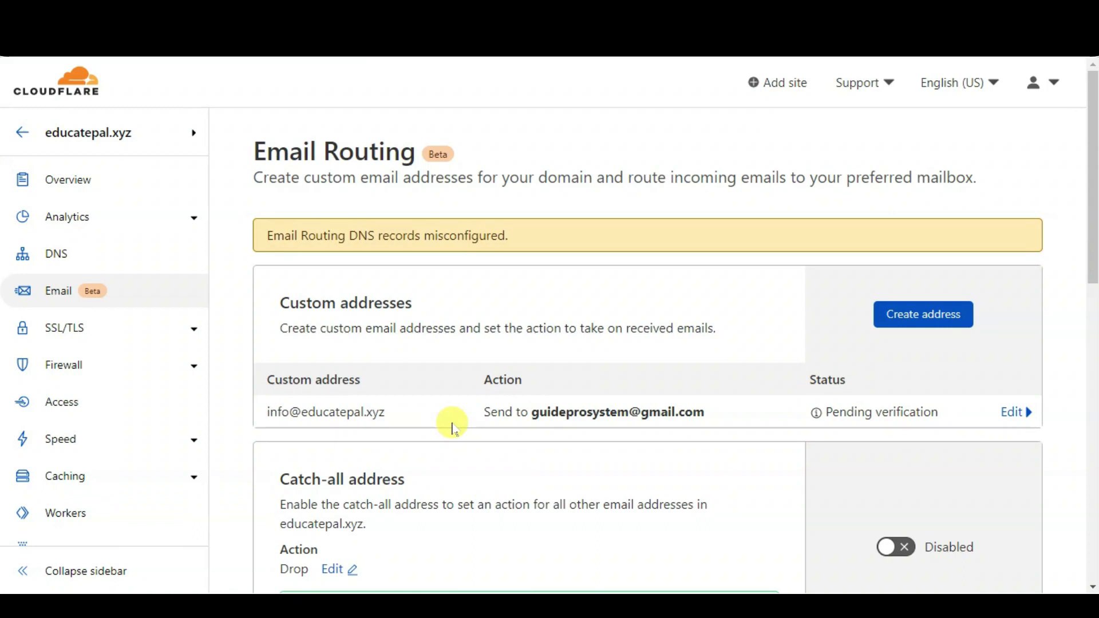
scroll(452, 426, "down", 3)
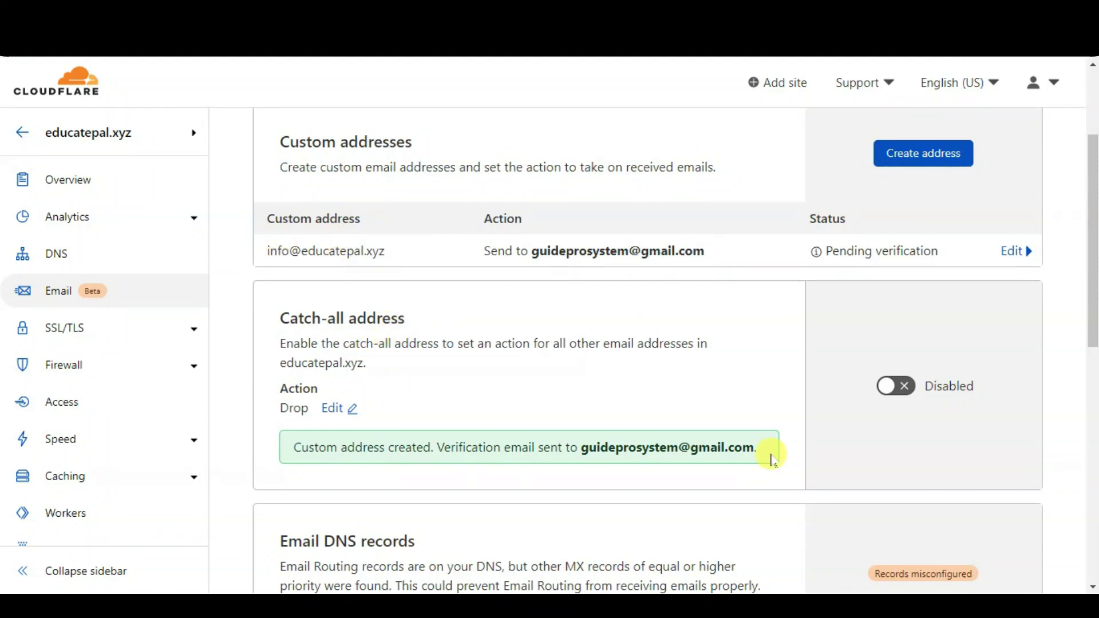
scroll(770, 457, "down", 7)
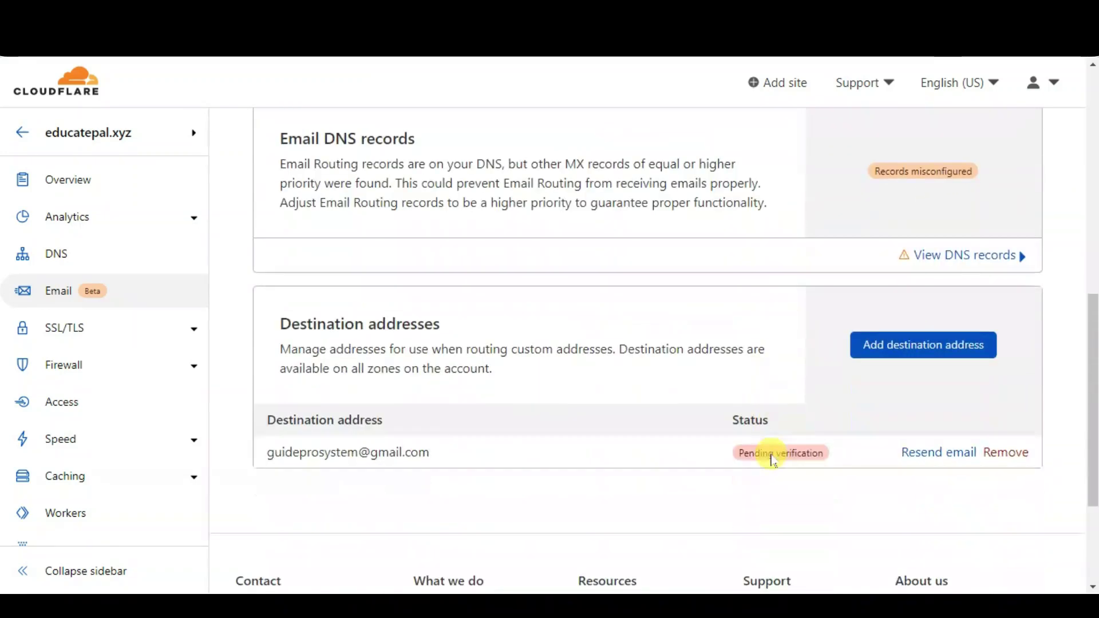
scroll(770, 458, "up", 3)
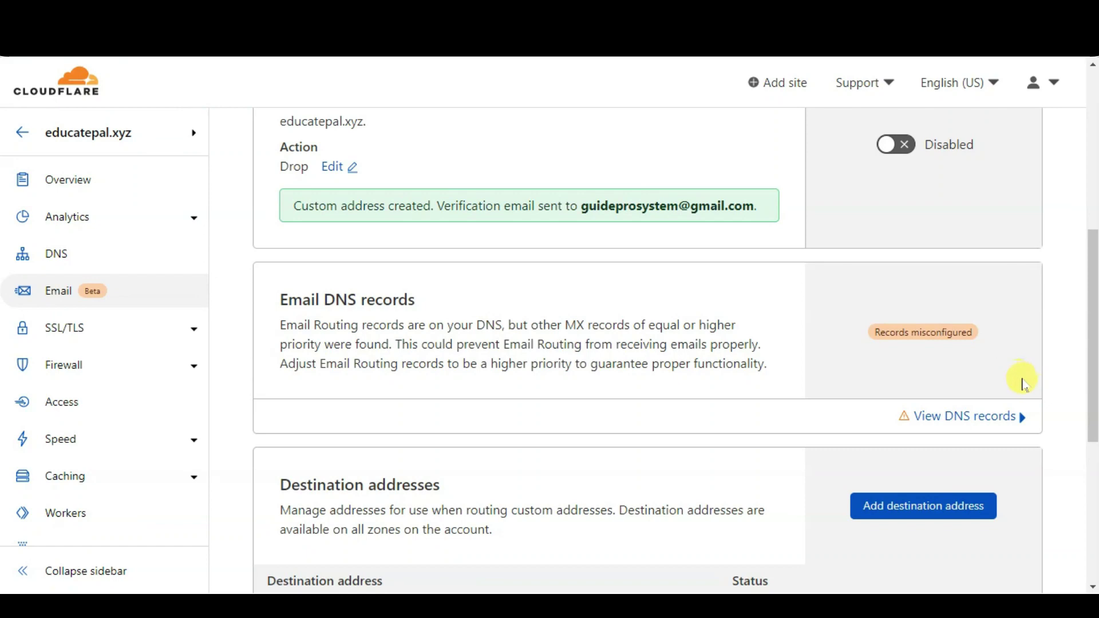
Show the domain's email DNS records and delete the conflicting priority-10 MX record
left_click(988, 426)
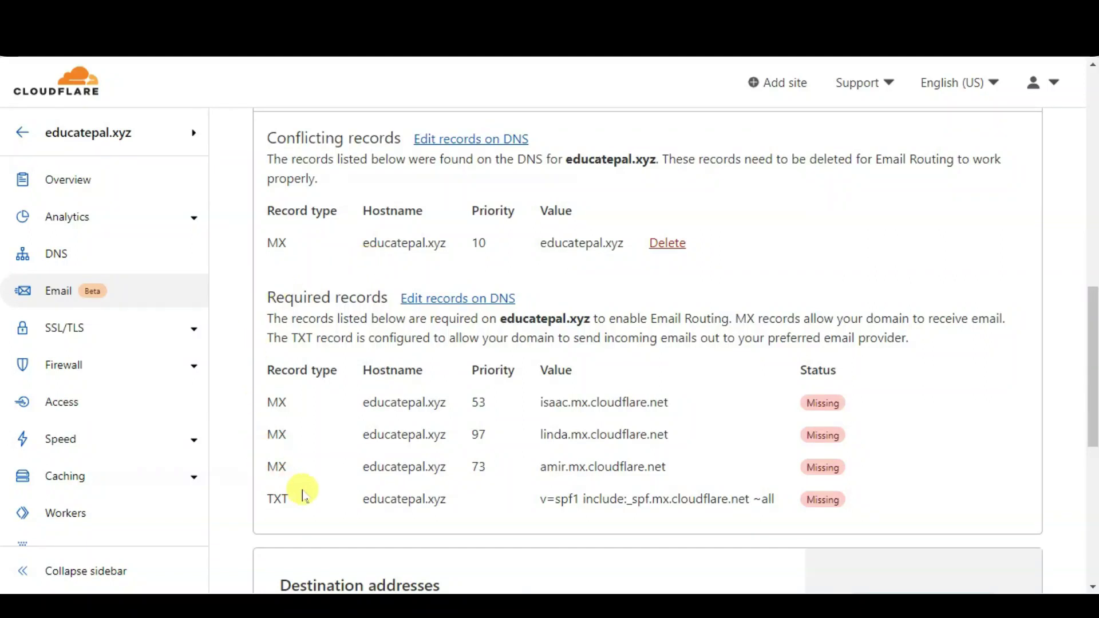
left_click(669, 250)
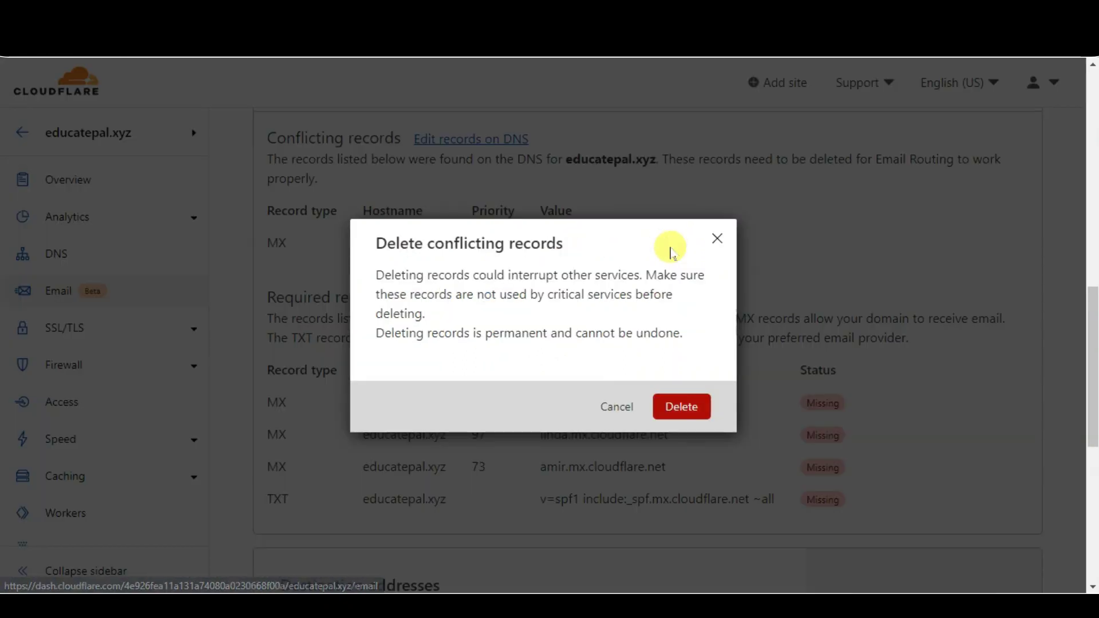
left_click(686, 419)
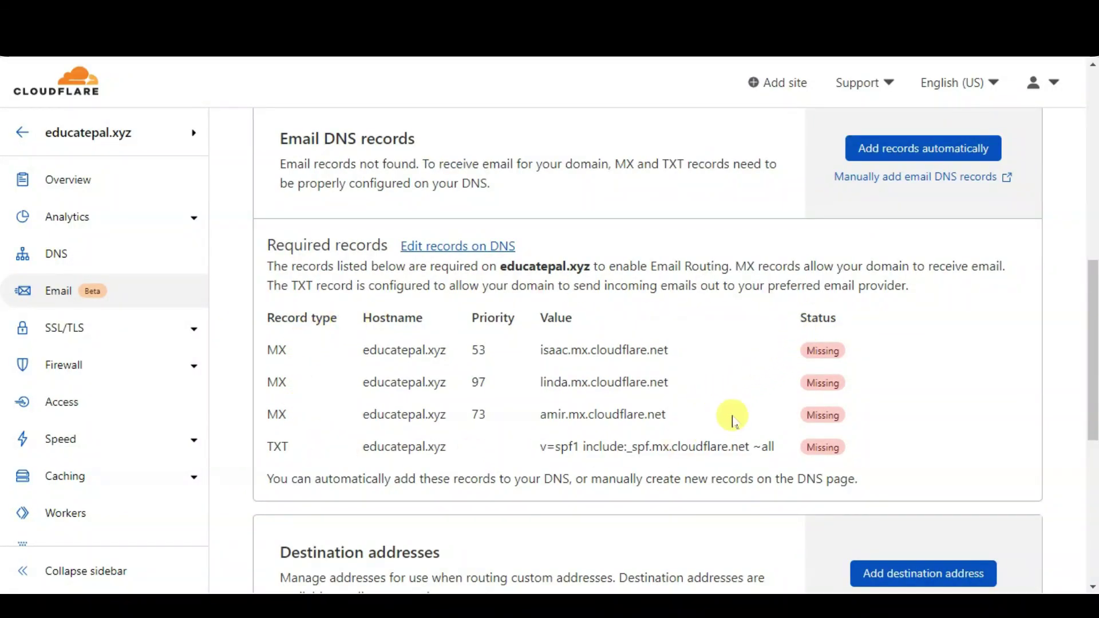
Automatically add the three required MX records and the TXT record for Email Routing
scroll(667, 446, "up", 1)
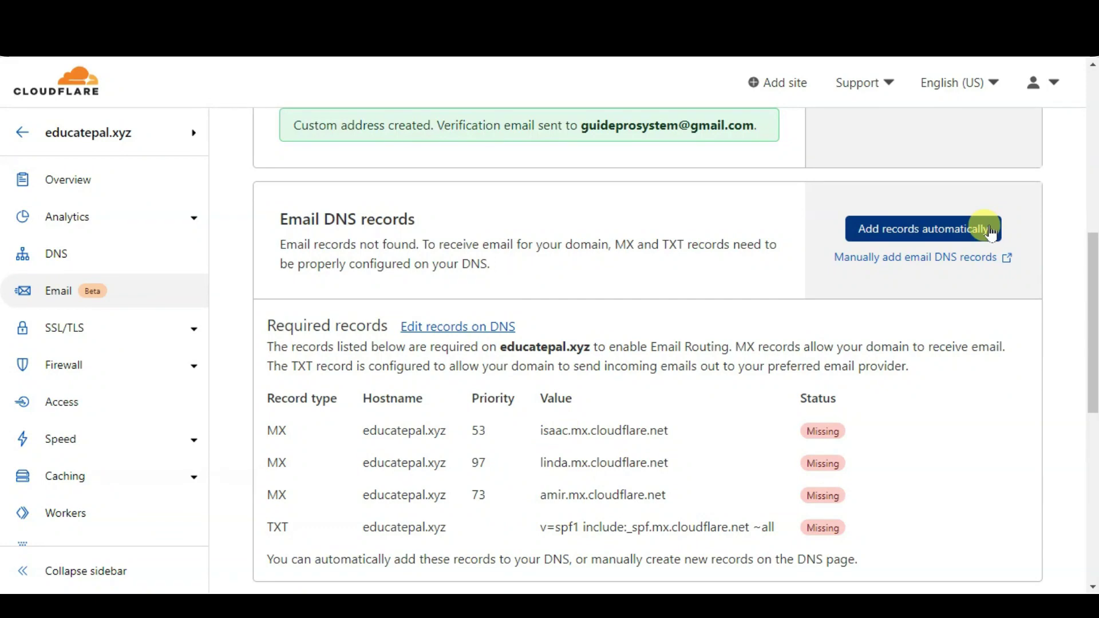
left_click(991, 231)
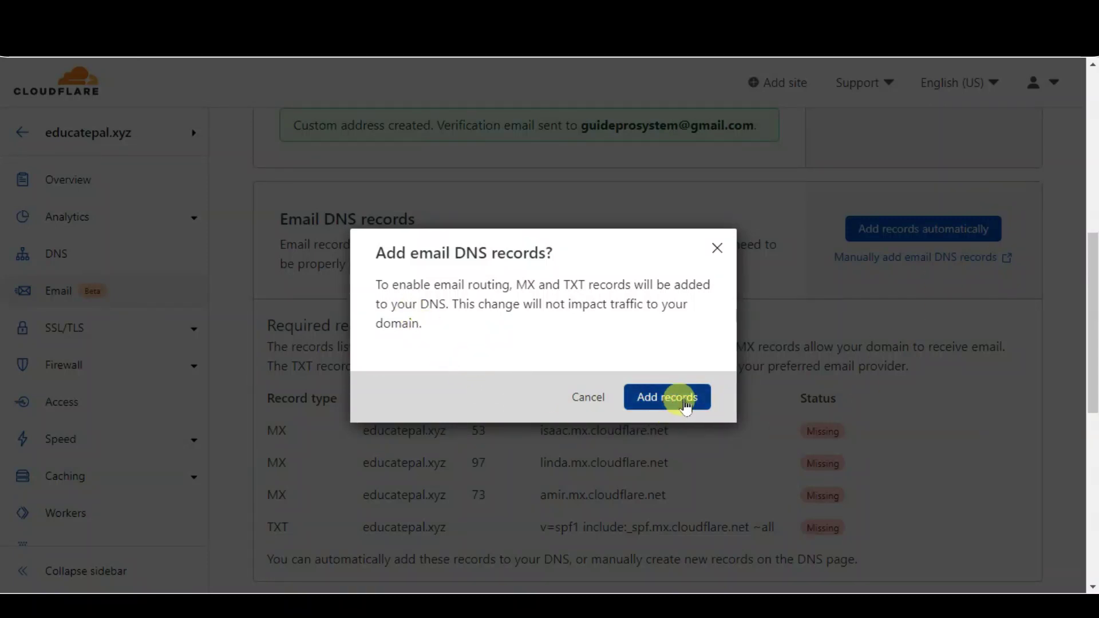
left_click(685, 404)
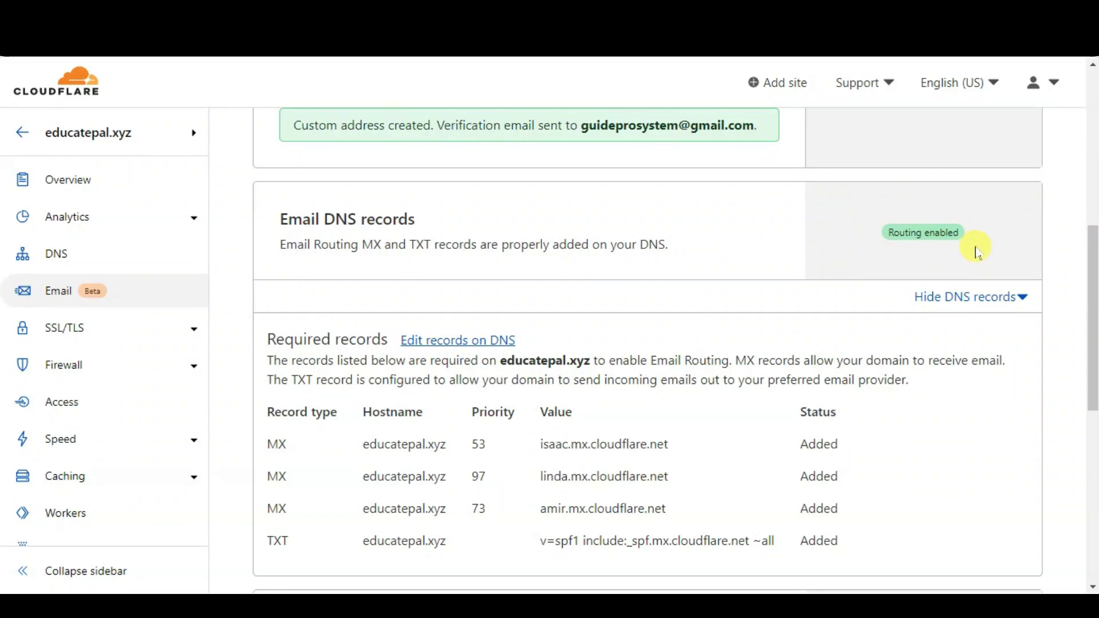
scroll(944, 263, "down", 4)
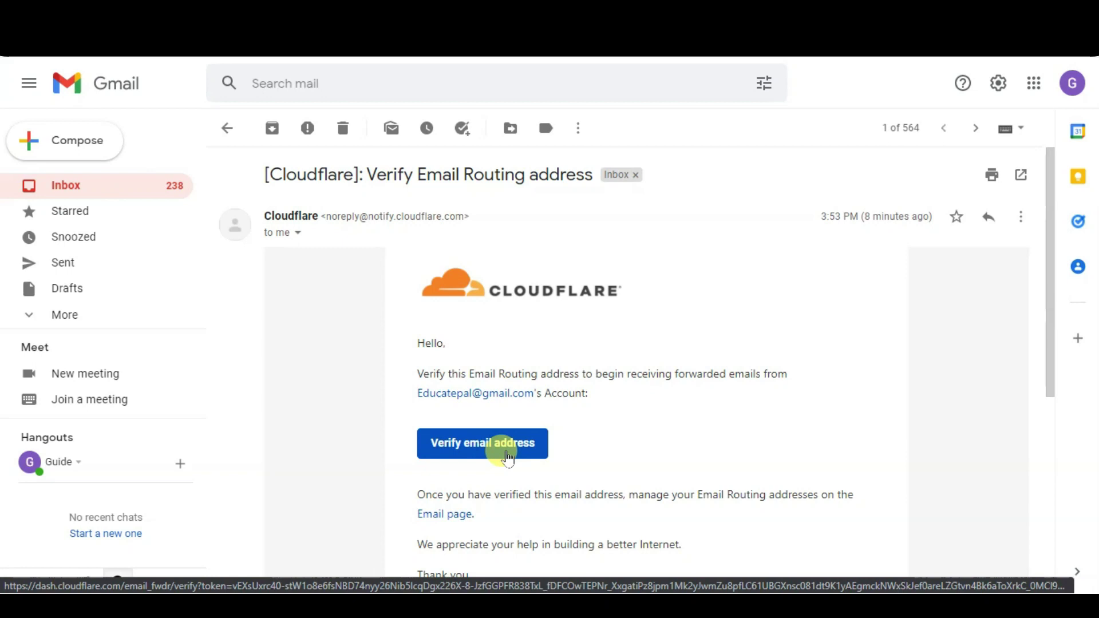
left_click(520, 456)
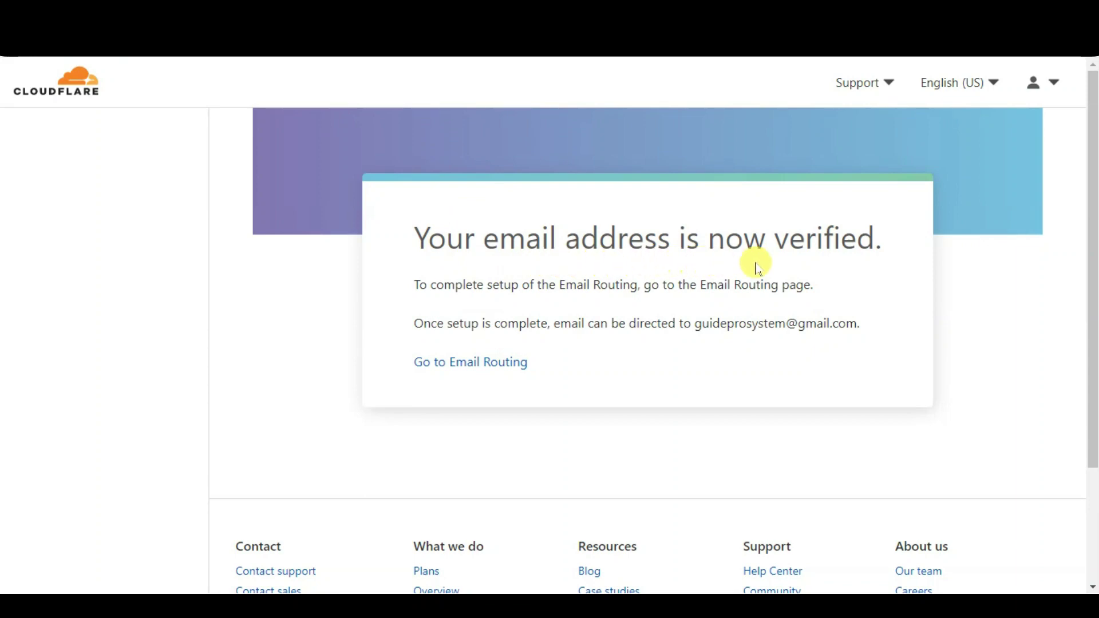
left_click(503, 362)
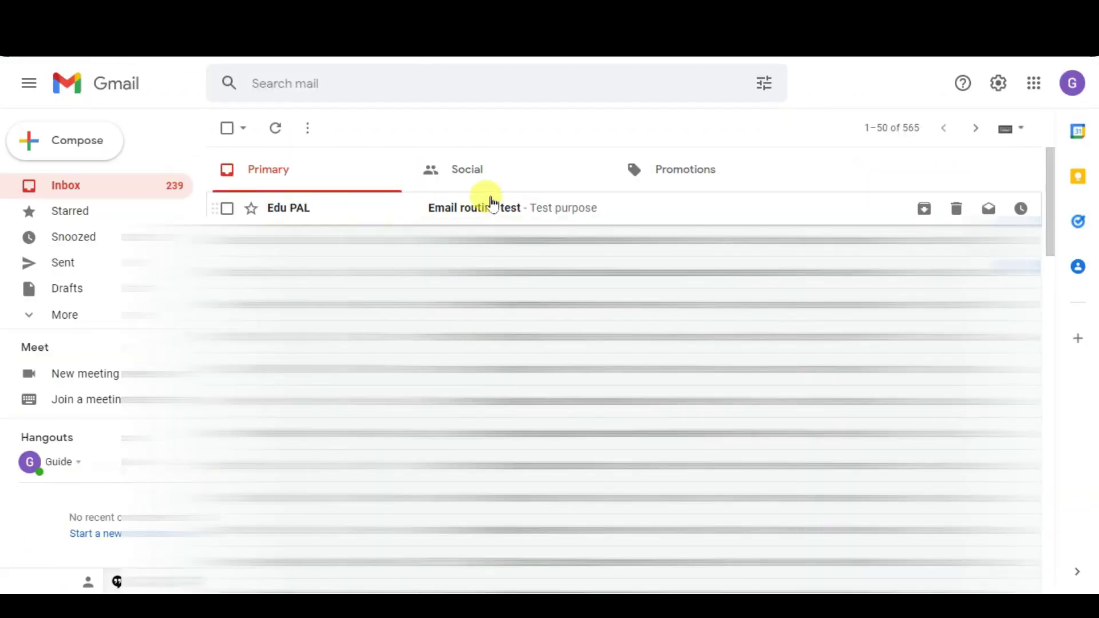
Read the 'Email routing test' message and show Gmail's Quick settings panel
left_click(628, 207)
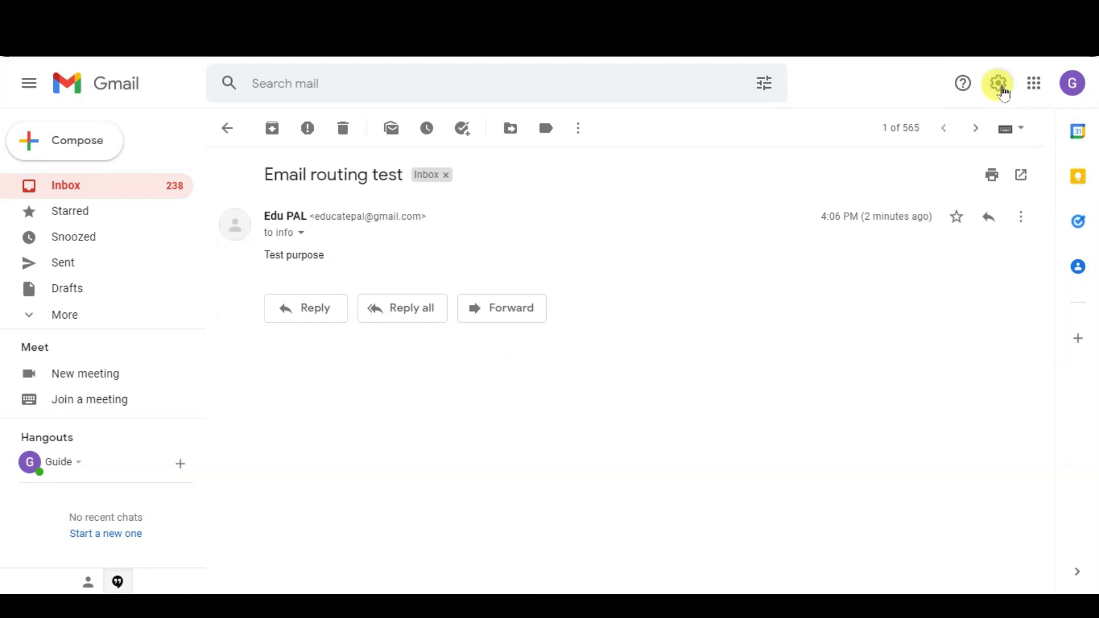
left_click(1000, 90)
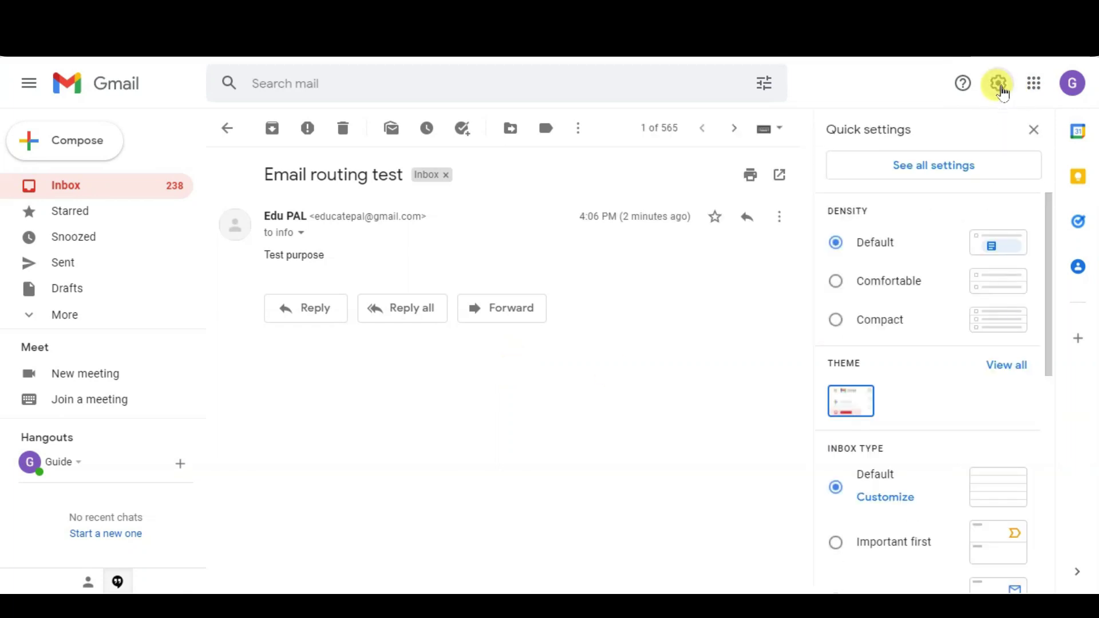
left_click(979, 172)
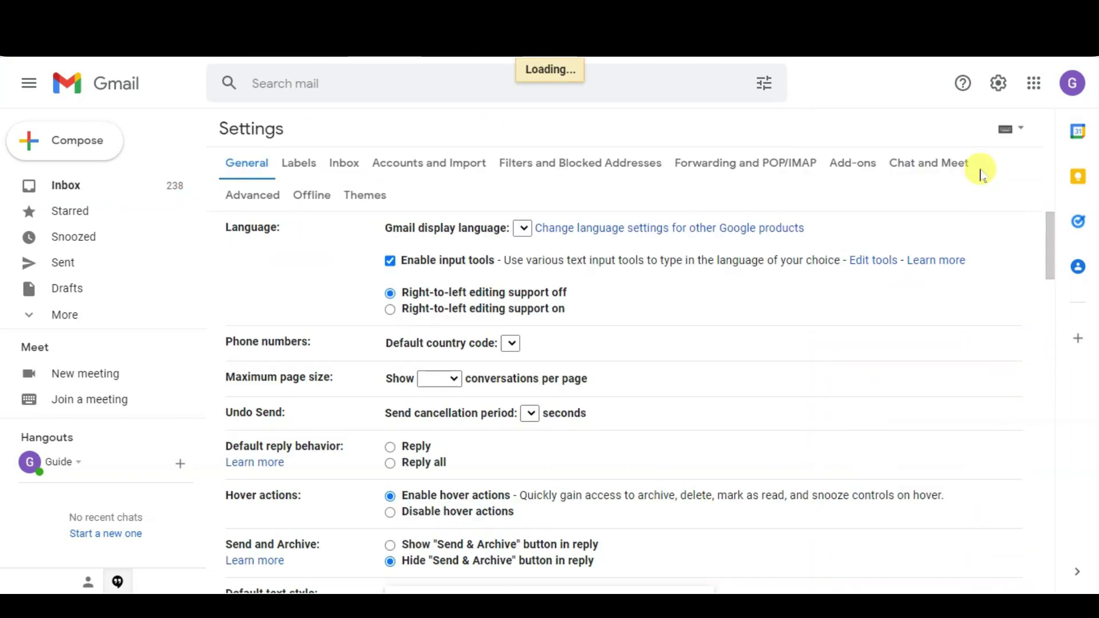
left_click(457, 166)
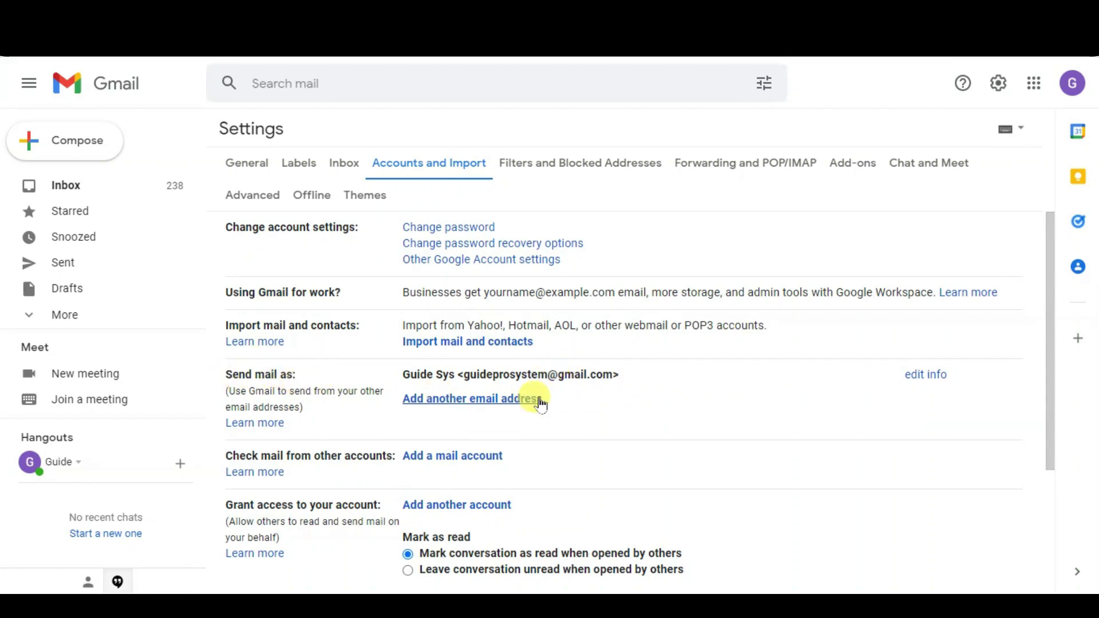
left_click(538, 401)
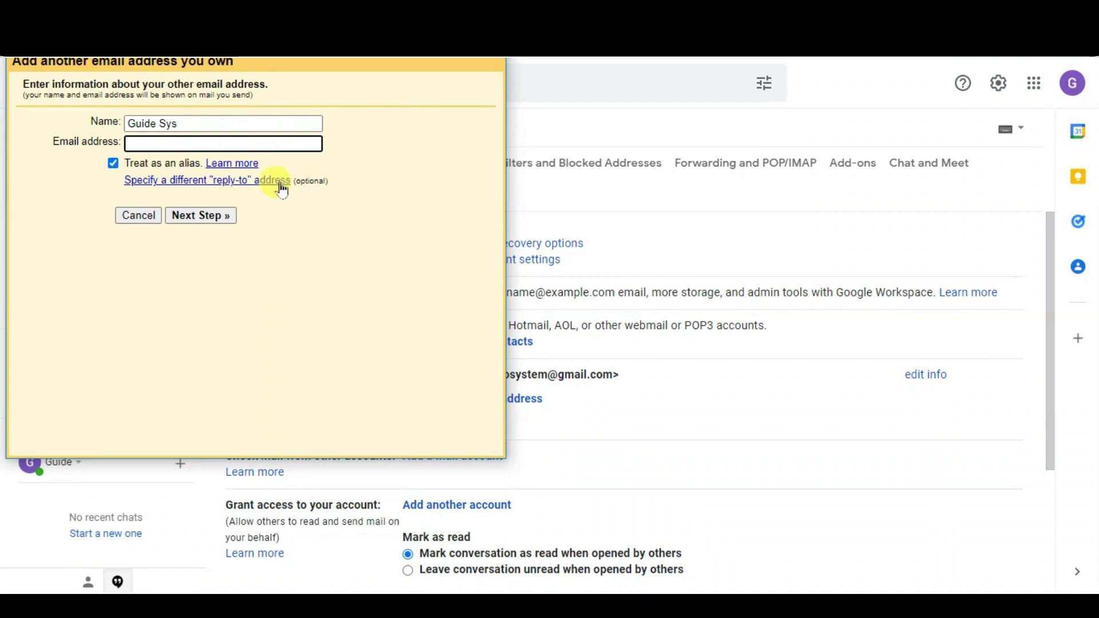
left_click_drag(246, 122, 123, 123)
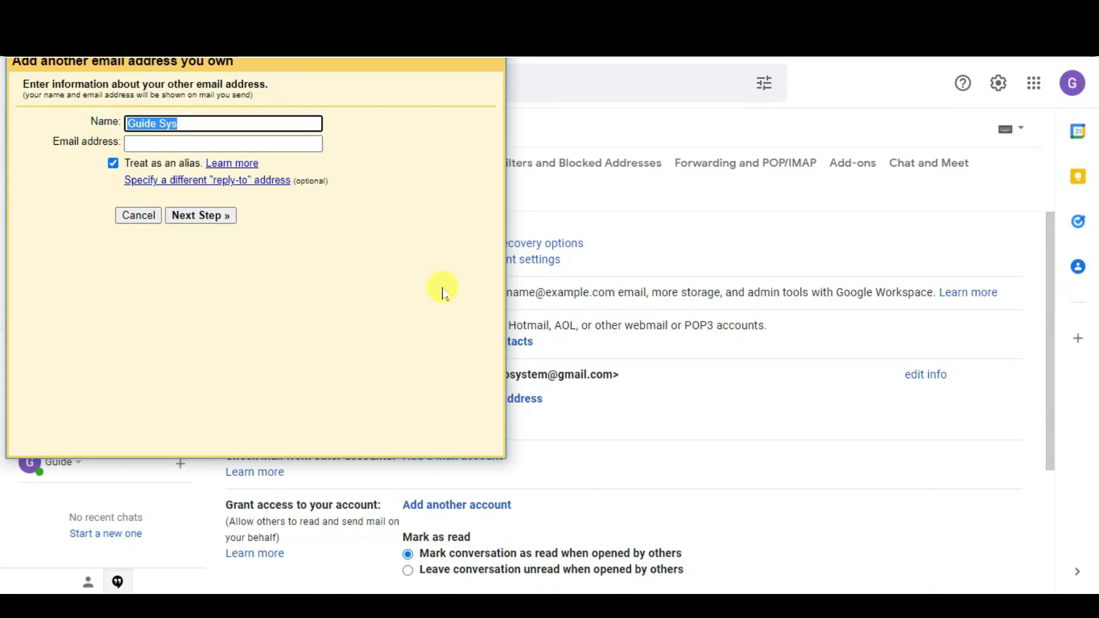
key("BackSpace")
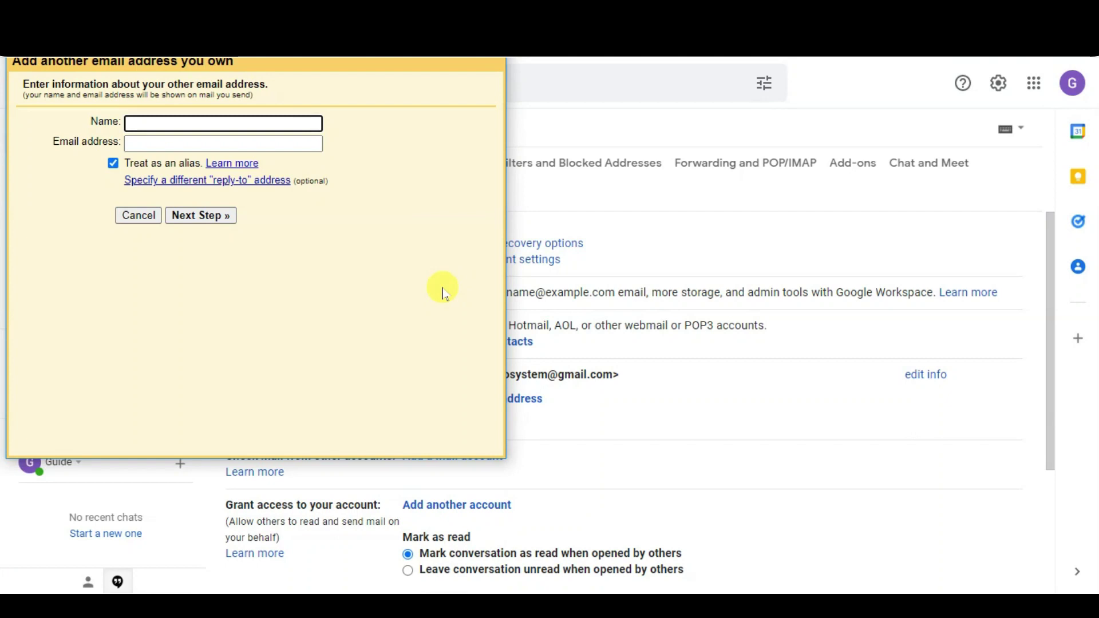
left_click(280, 143)
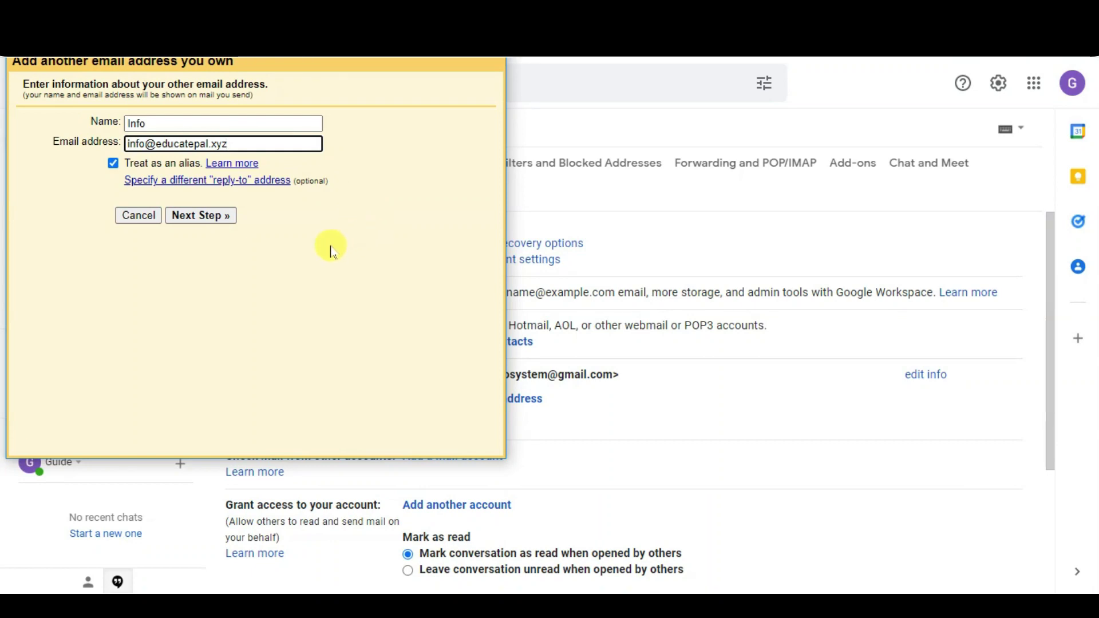
left_click(215, 216)
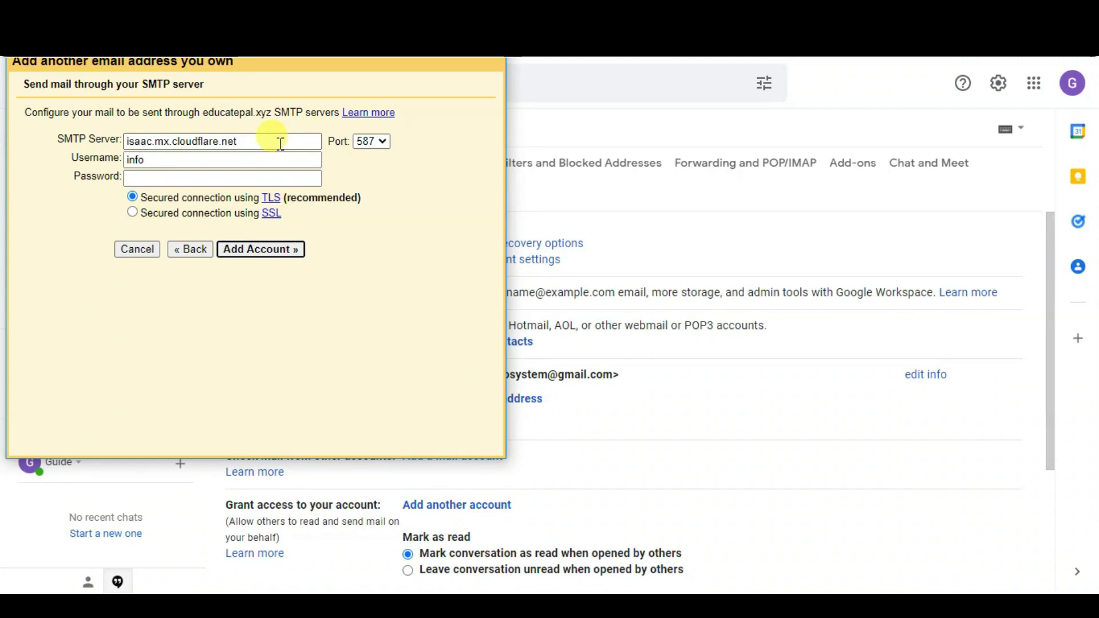
Set SMTP server mail.educatpal.xyz with the full domain address as username, then add the account
left_click(281, 144)
key("ctrl+a")
type("mail")
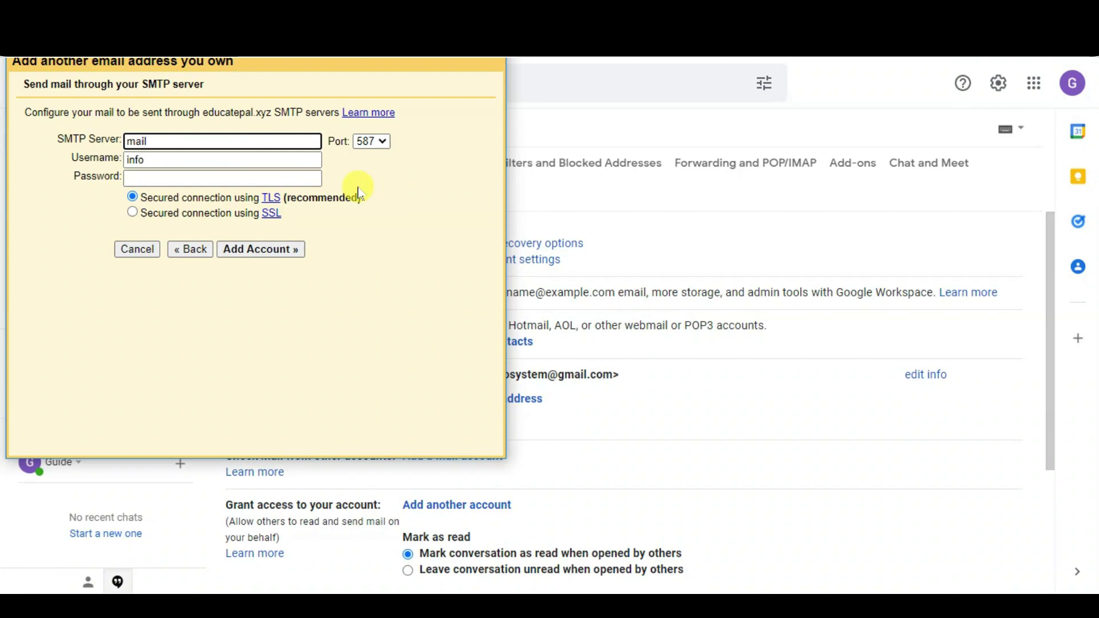
type(".educatpal.xyz")
left_click(287, 160)
key("ctrl+a")
key("BackSpace")
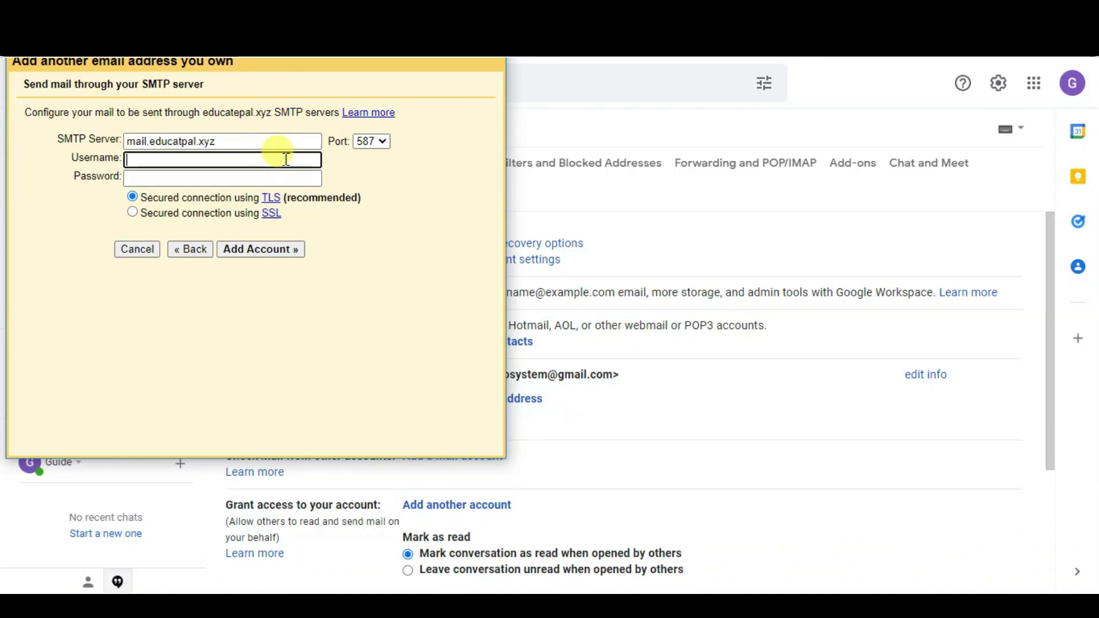
key("Tab")
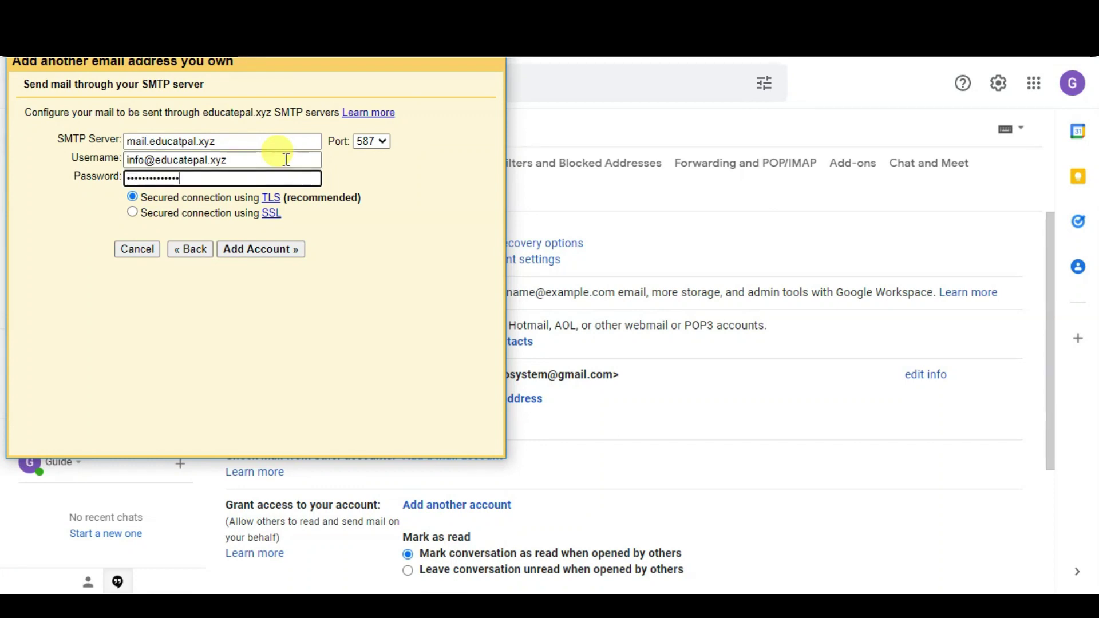
key("Return")
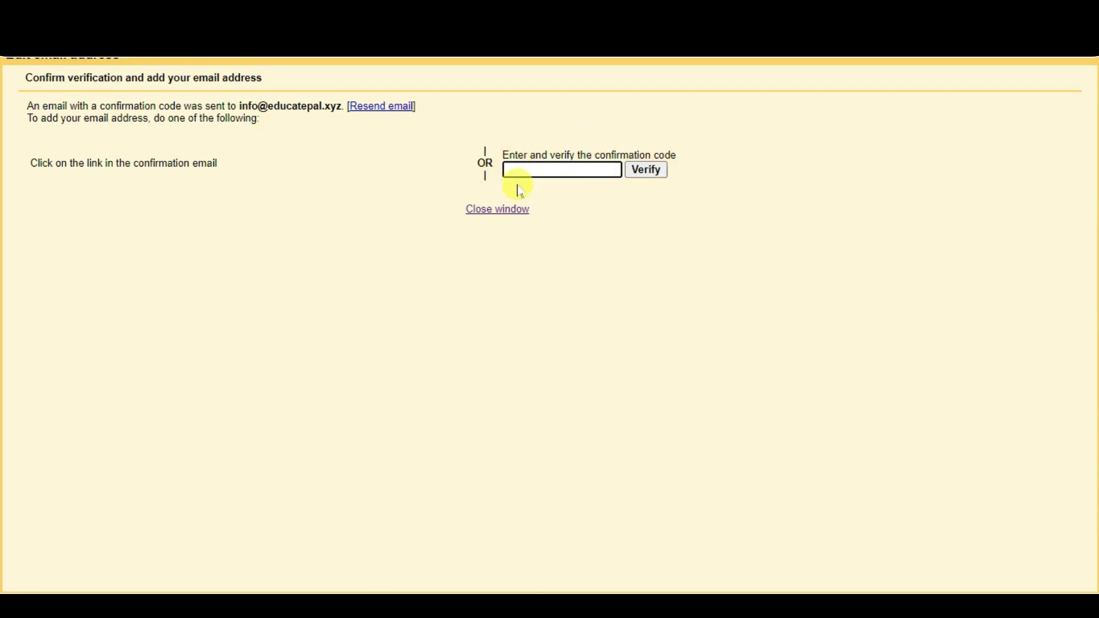
Copy the emailed confirmation code into the verification box and verify the send-as address
key("alt+Tab")
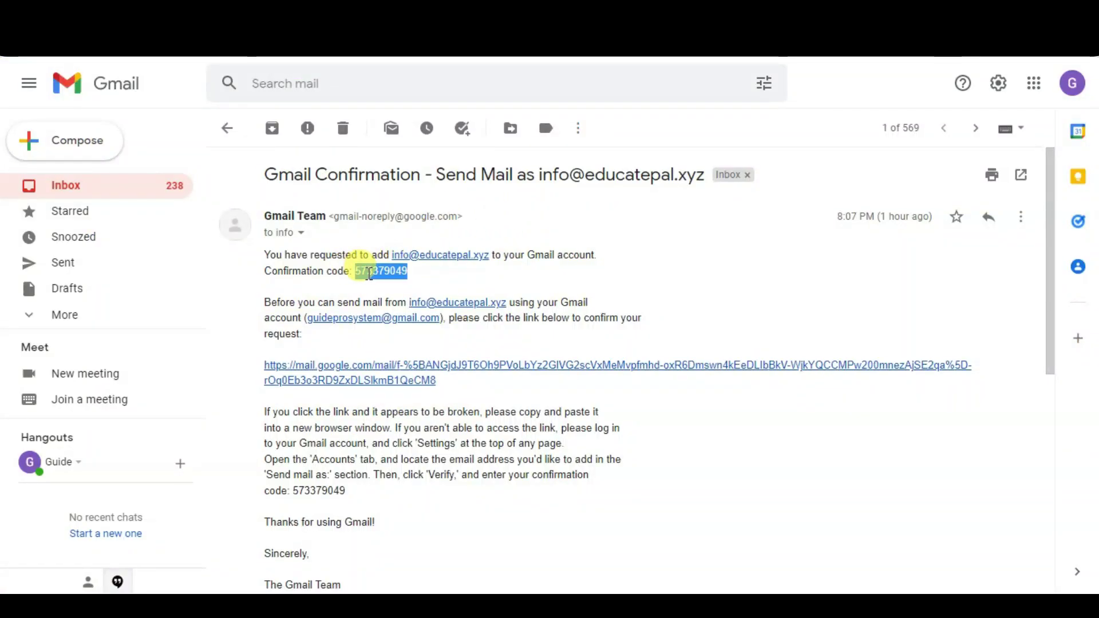
right_click(369, 273)
left_click(402, 285)
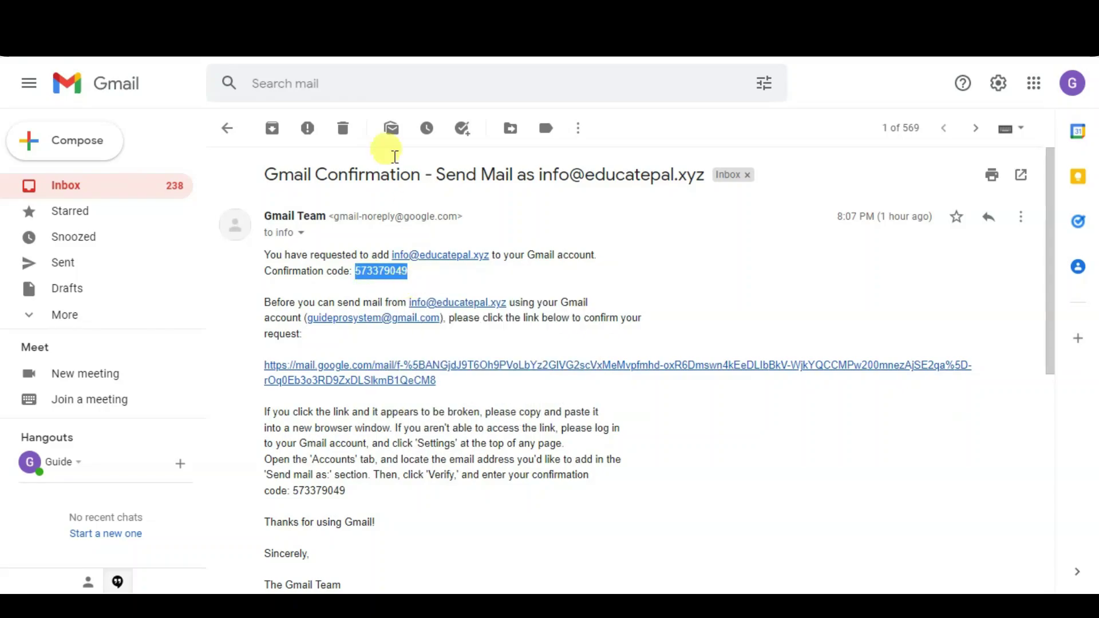
key("alt+Tab")
right_click(564, 173)
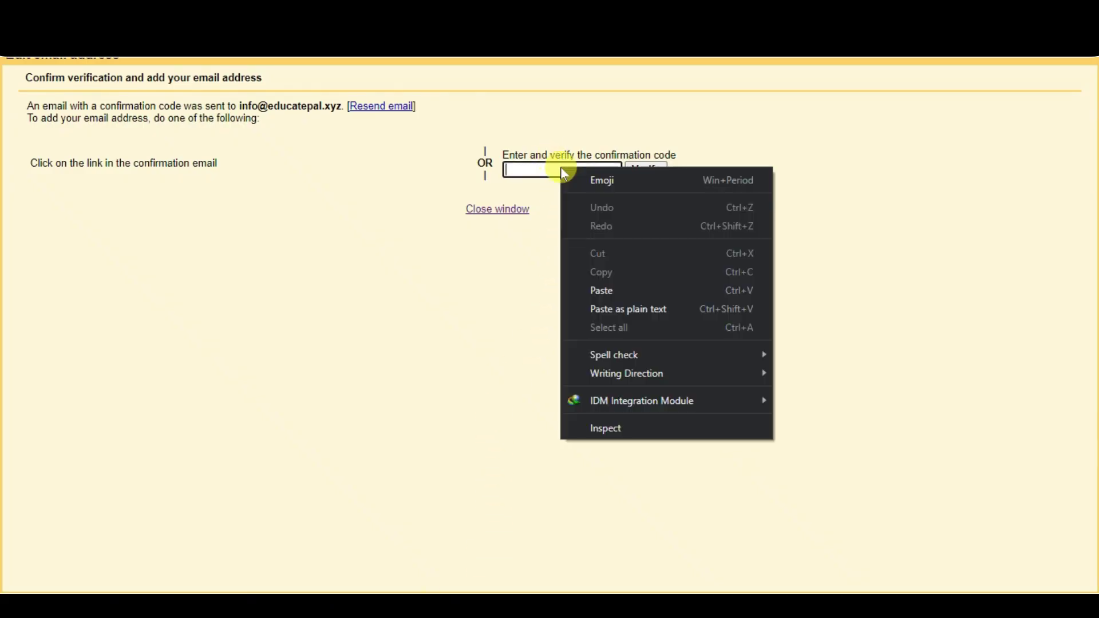
left_click(603, 289)
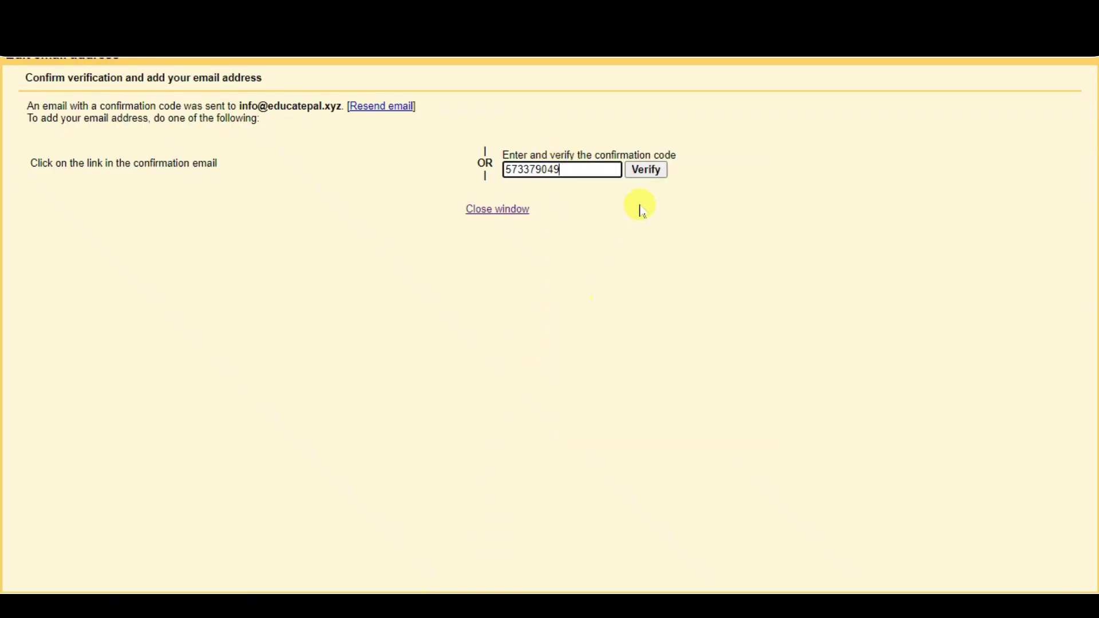
left_click(646, 171)
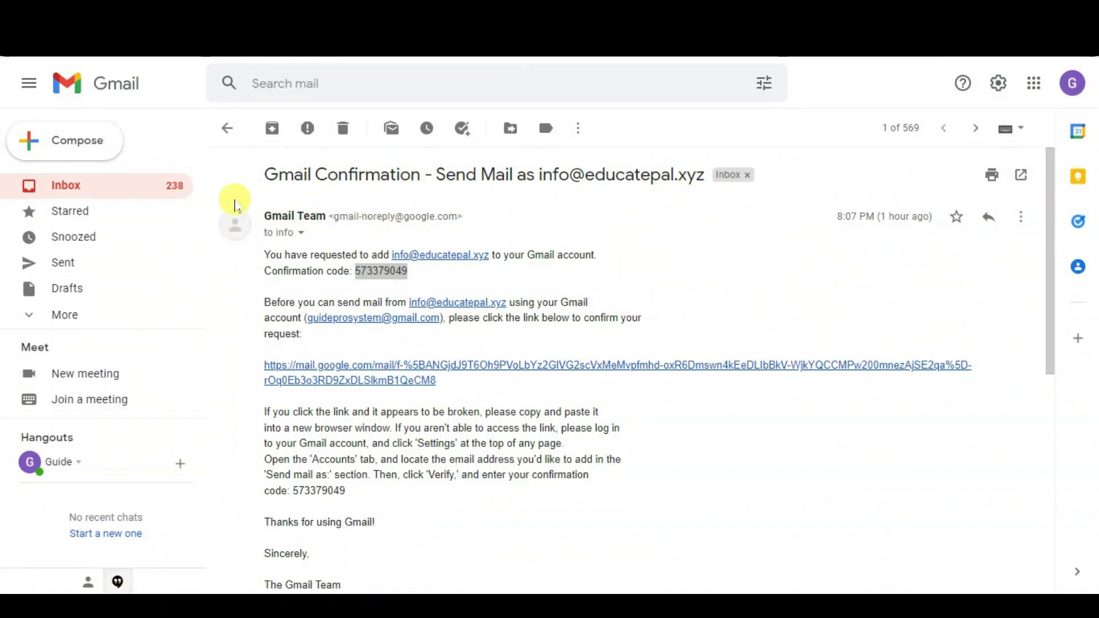
Send a message from the educatepal.xyz address with subject 'test routing mail' and body 'test mail'
left_click(104, 147)
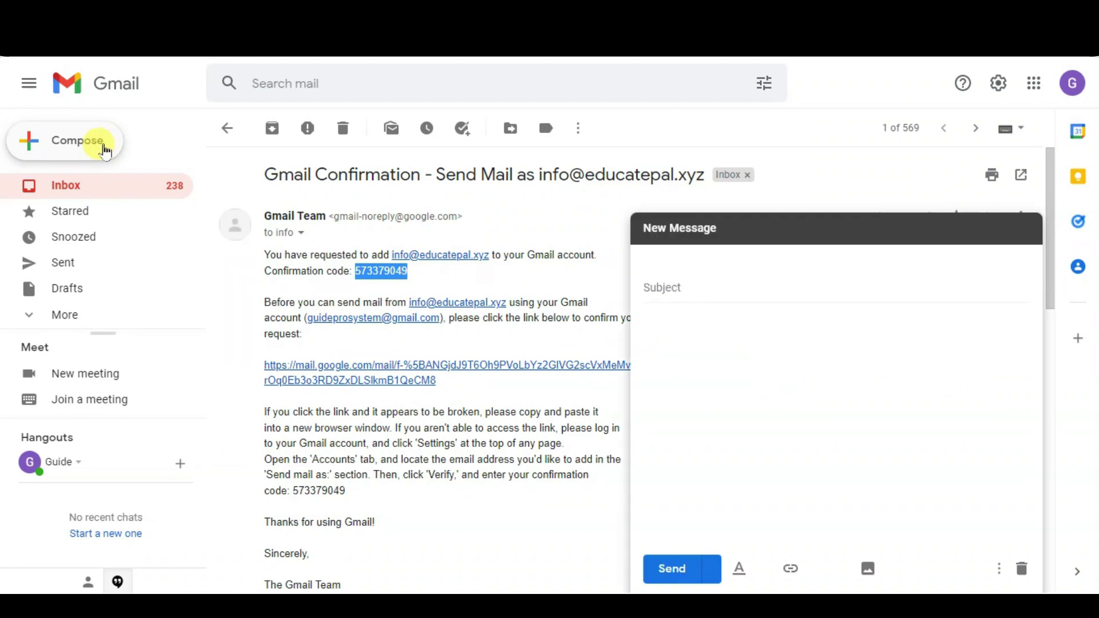
left_click(891, 264)
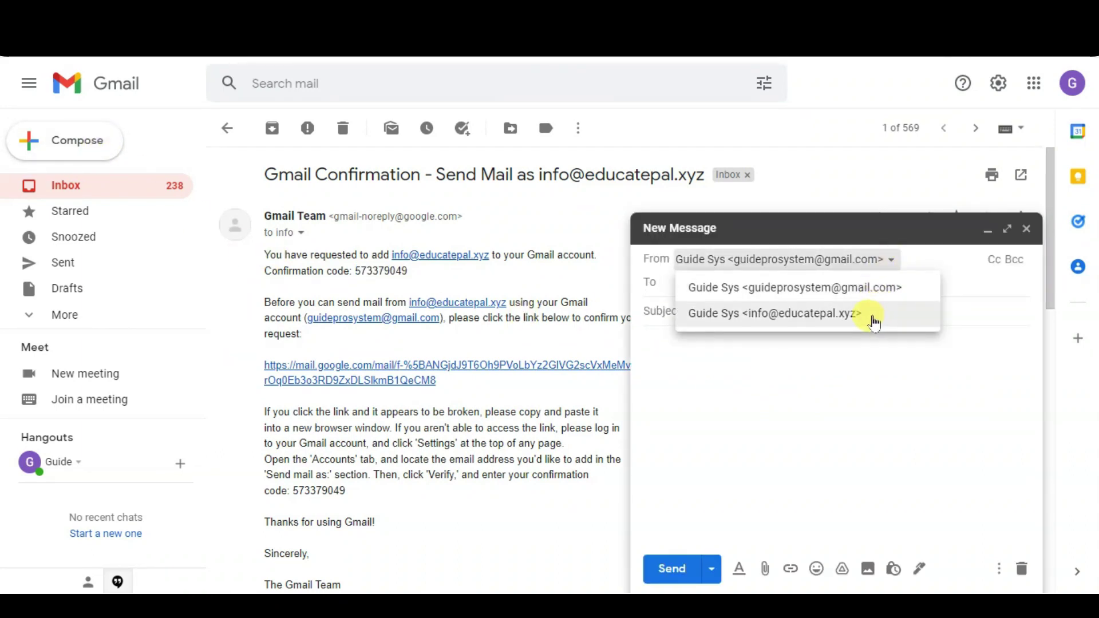
left_click(873, 324)
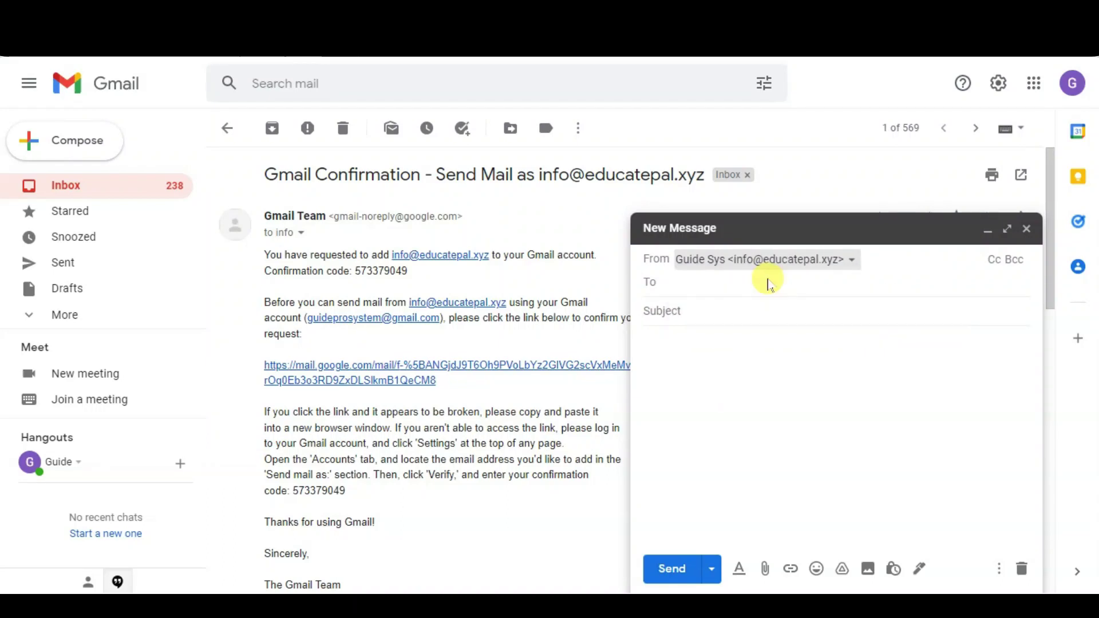
left_click(767, 284)
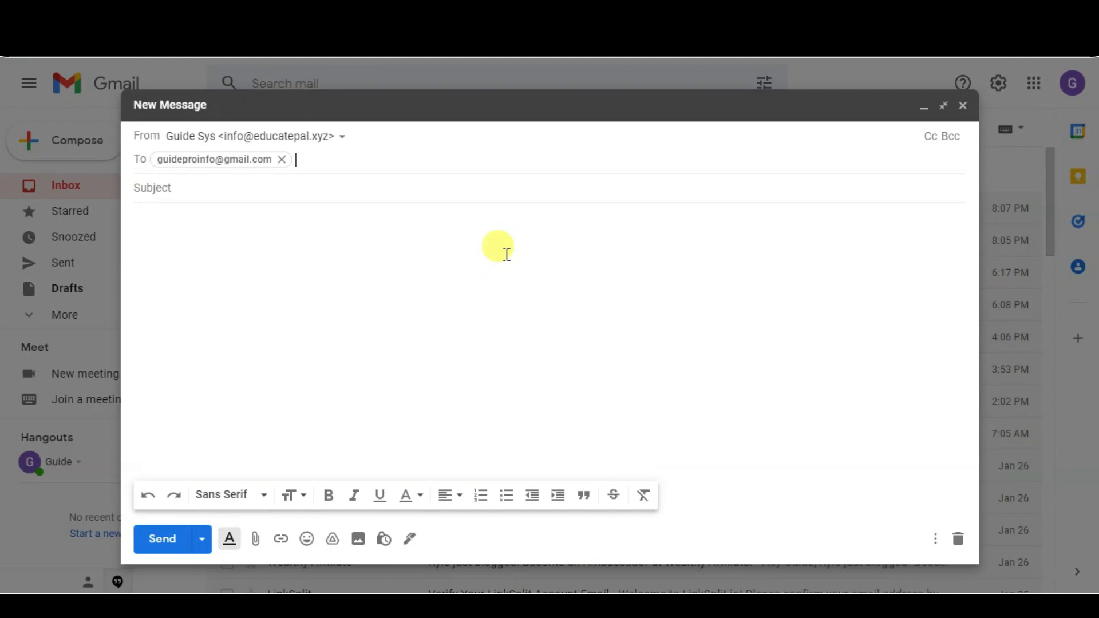
left_click(344, 141)
left_click(344, 141)
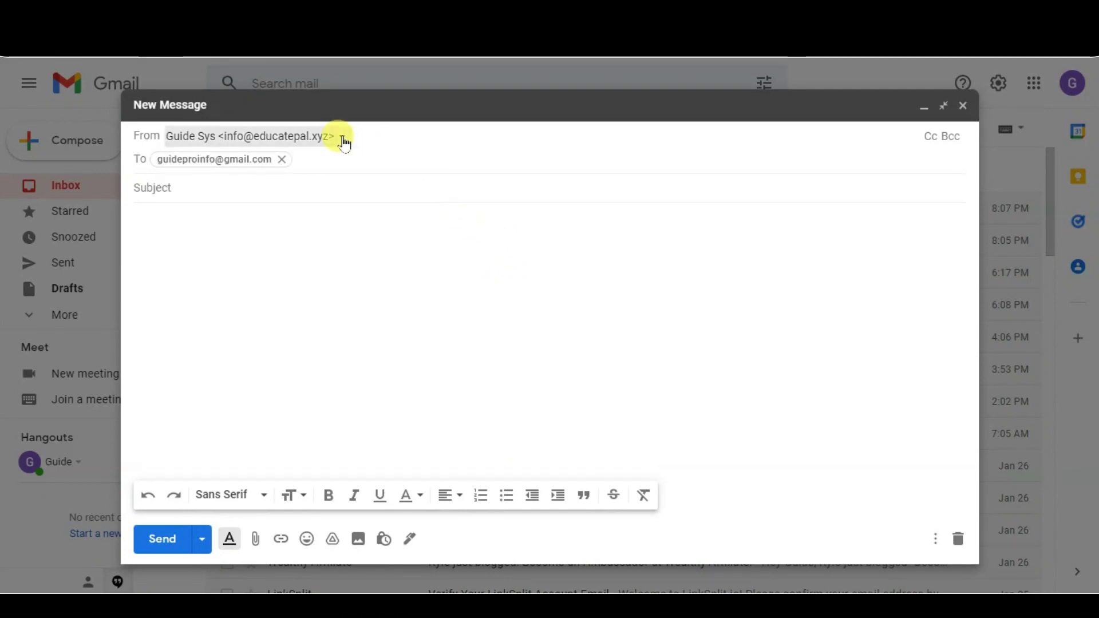
left_click(215, 189)
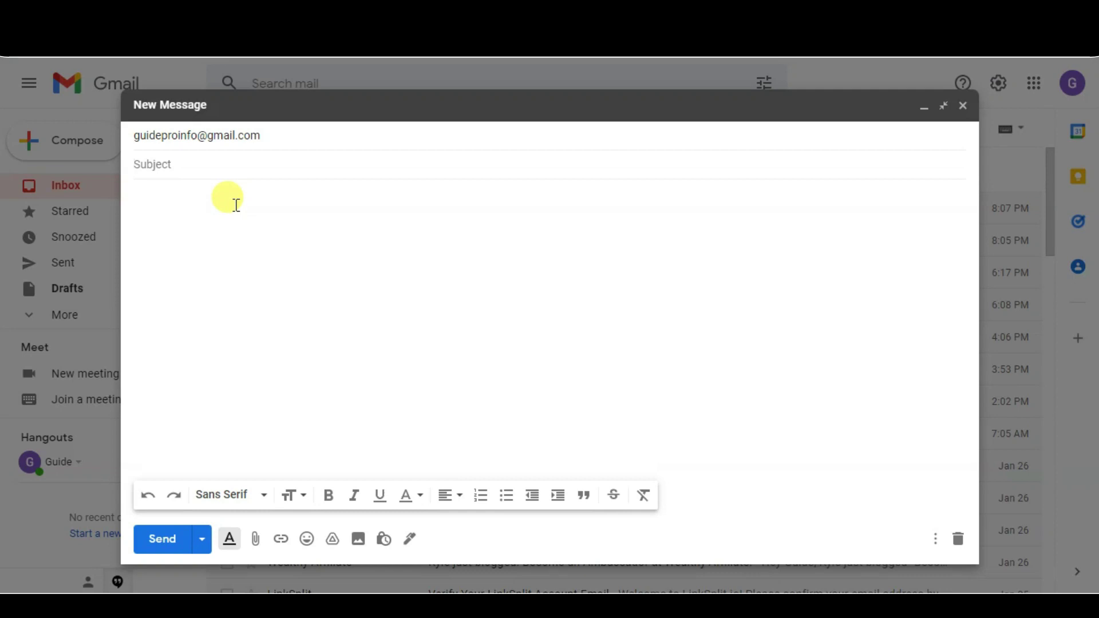
left_click(236, 203)
type("test mail")
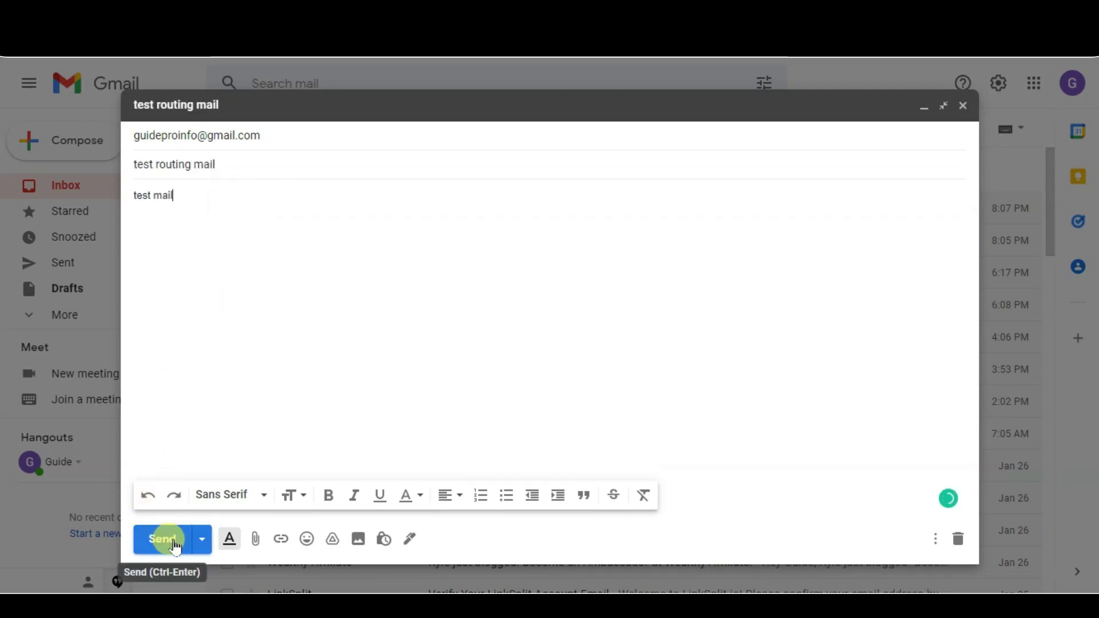
left_click(175, 546)
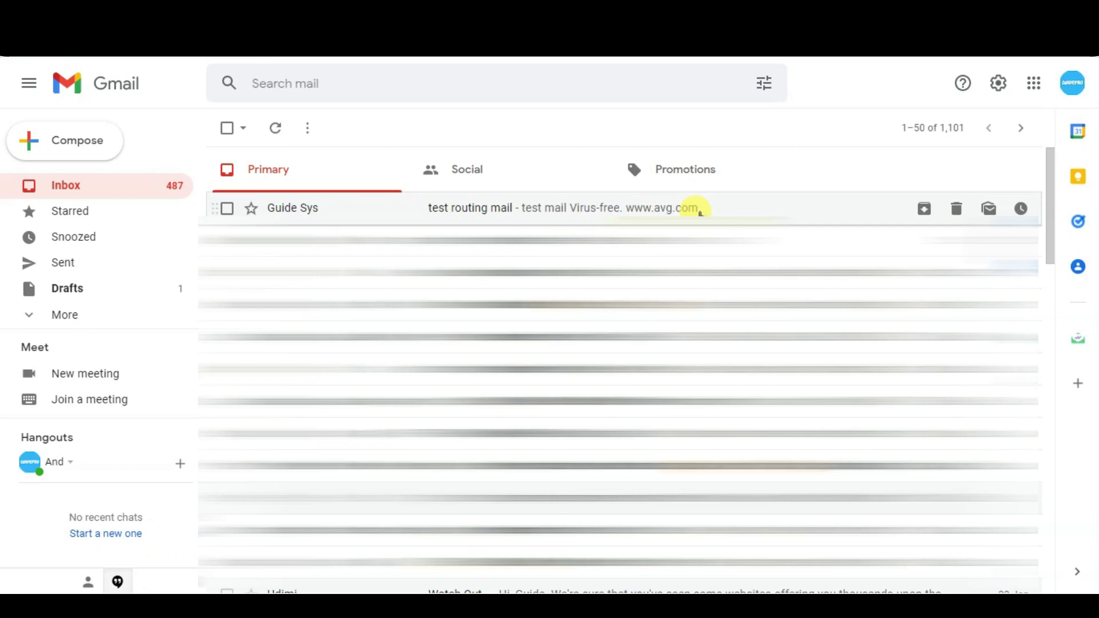
Open the received 'test routing mail' and reveal its sender details
left_click(645, 210)
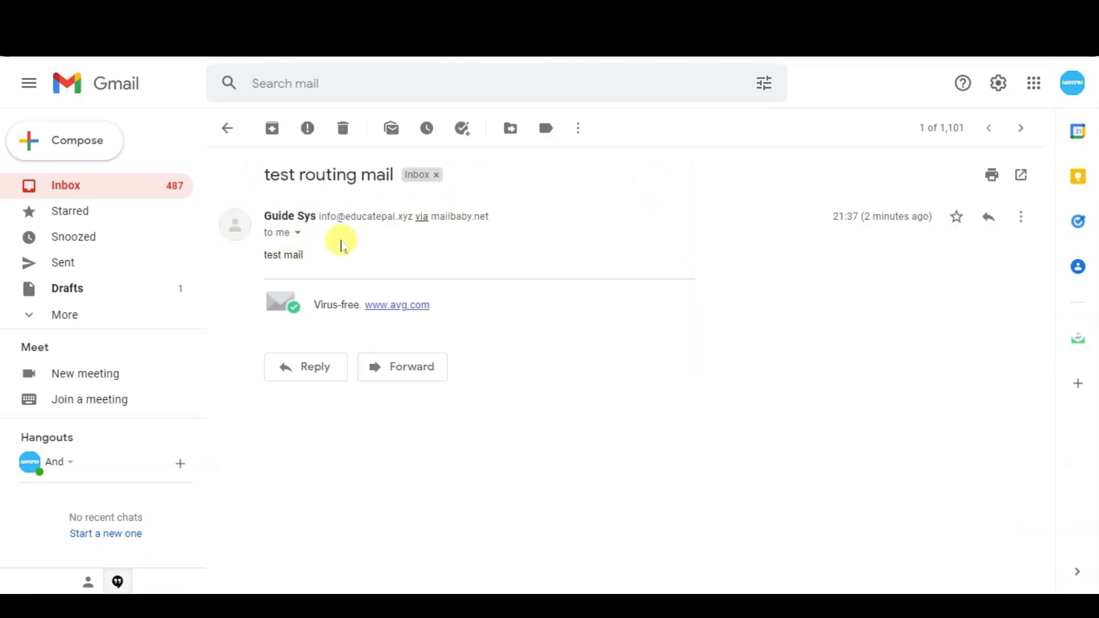
left_click(298, 234)
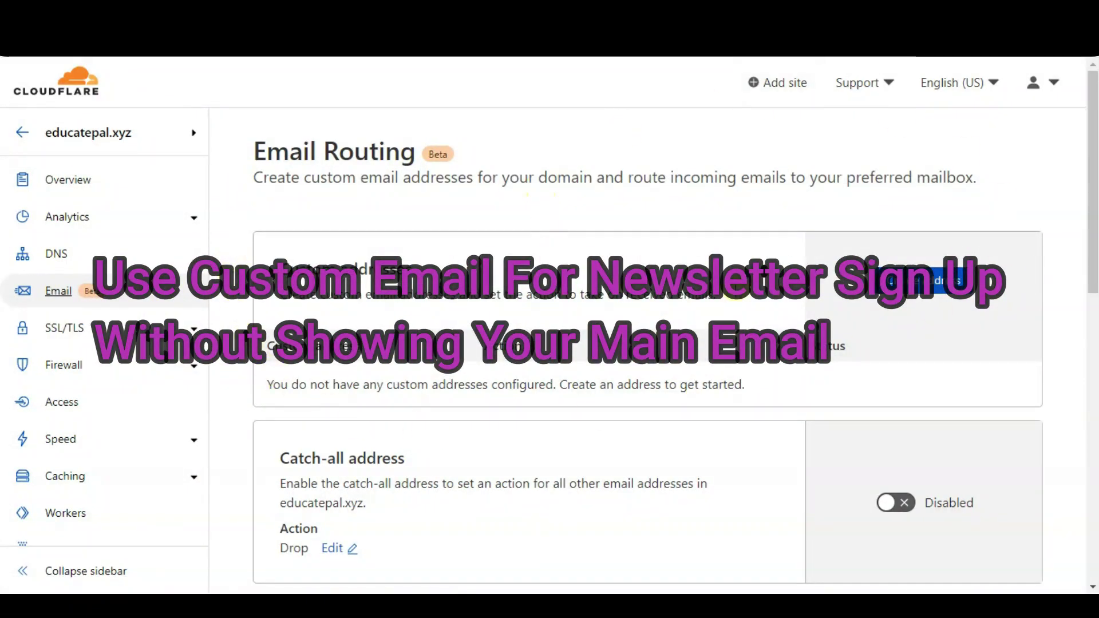
In Accounts and Import settings, start adding another send-as address and select the prefilled name
scroll(744, 263, "down", 5)
scroll(744, 264, "up", 5)
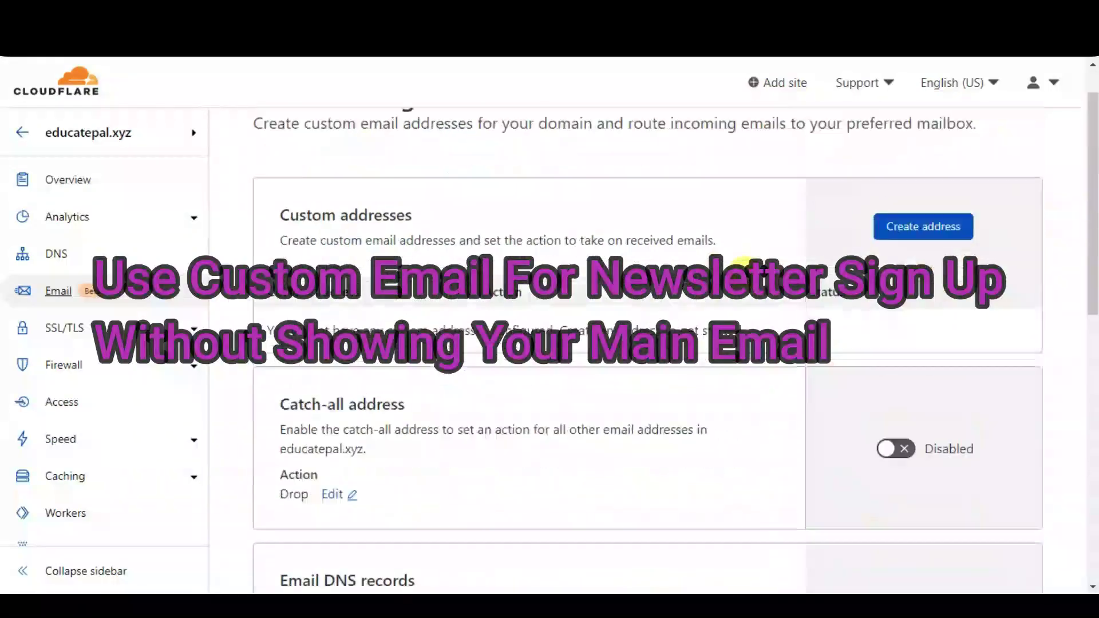
left_click(978, 170)
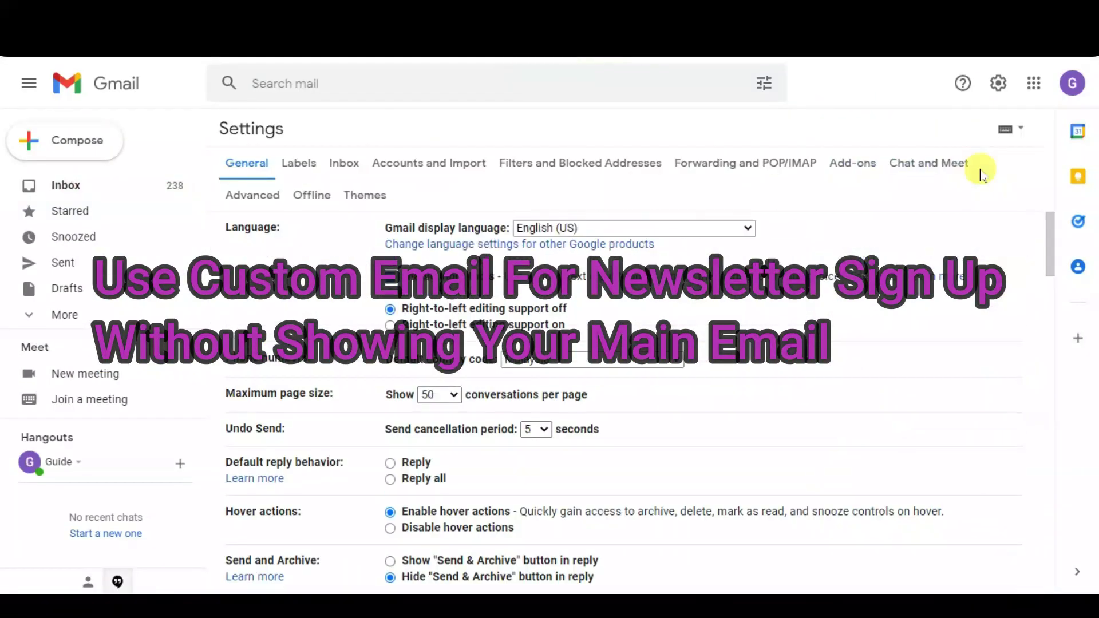
left_click(455, 166)
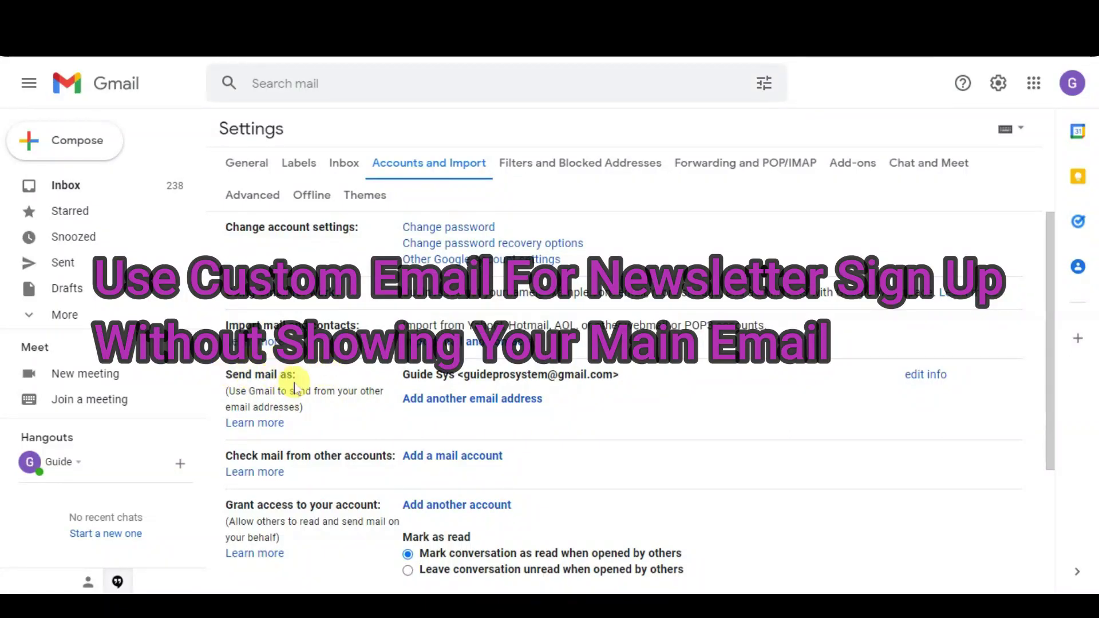
left_click(538, 400)
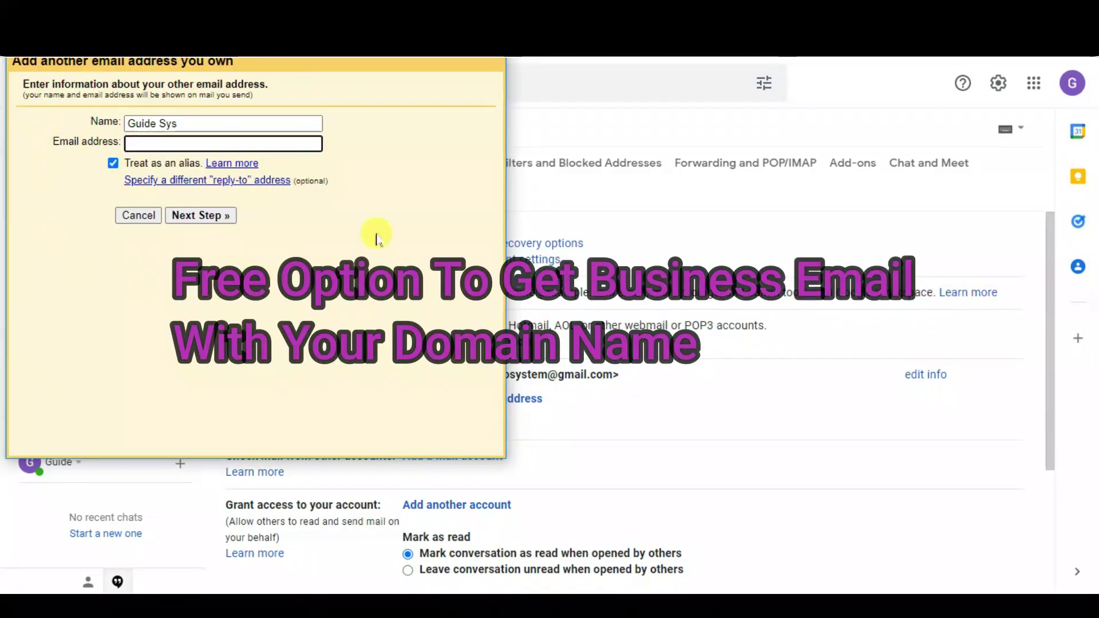
left_click_drag(255, 118, 65, 125)
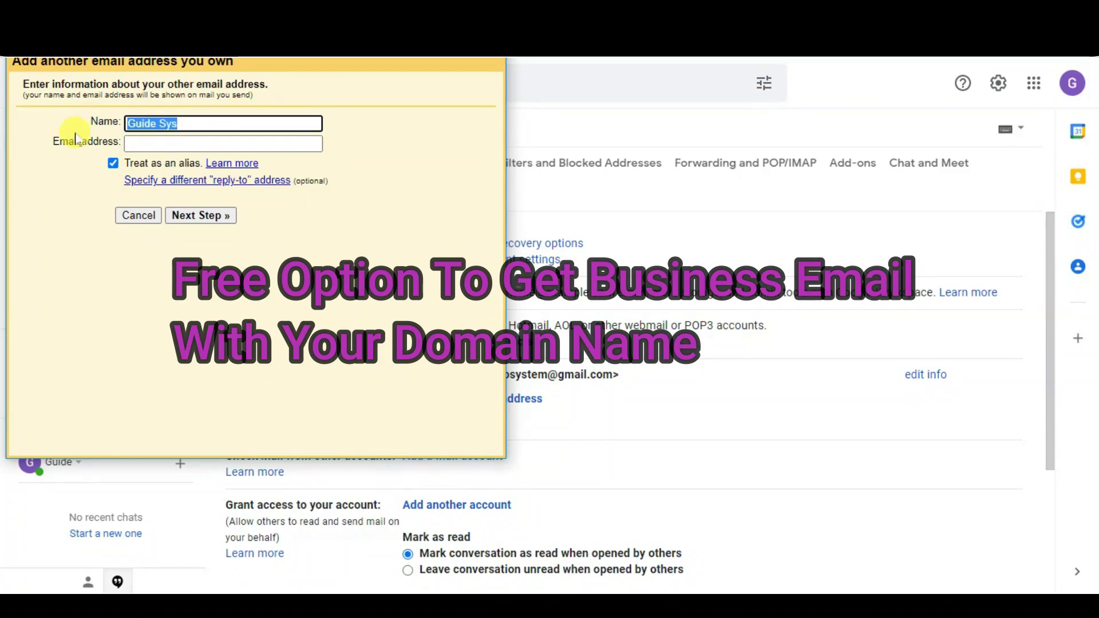